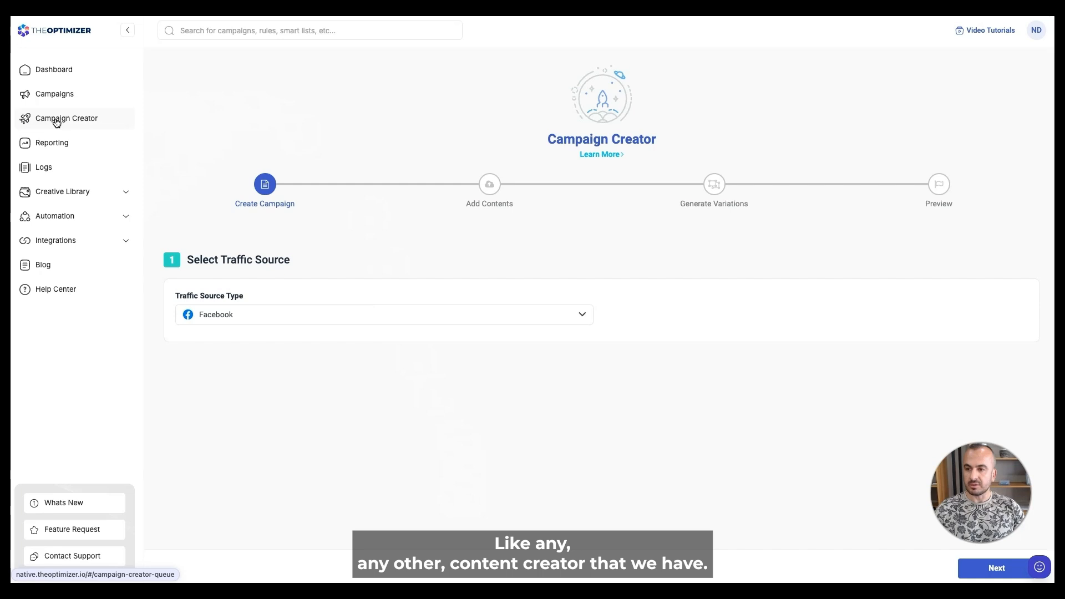
- Start a manually built campaign in Campaign Creator with Facebook as the traffic source
left_click(56, 121)
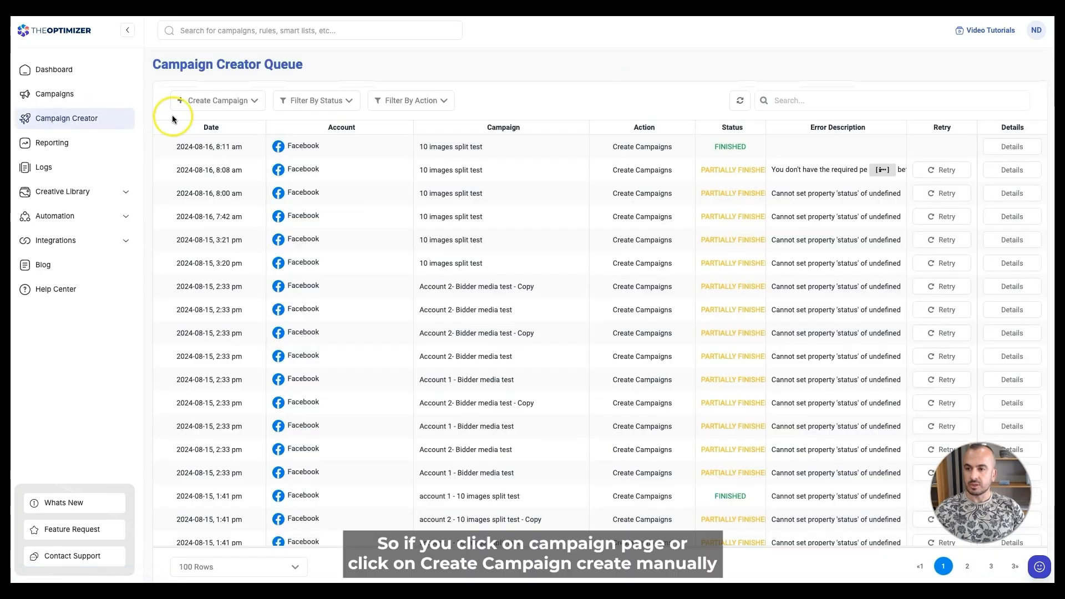
left_click(228, 105)
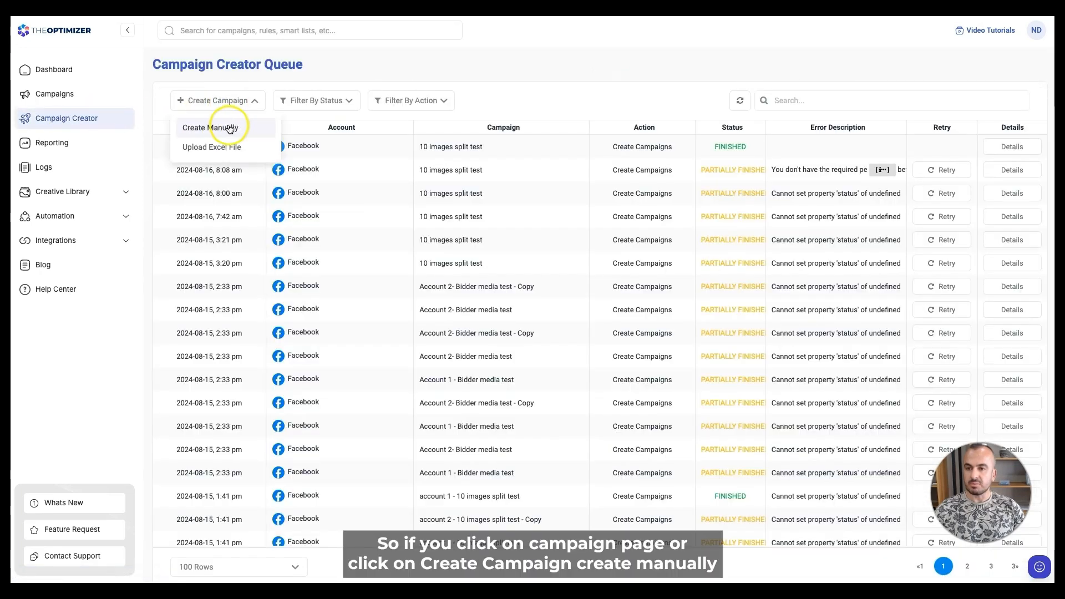
left_click(228, 129)
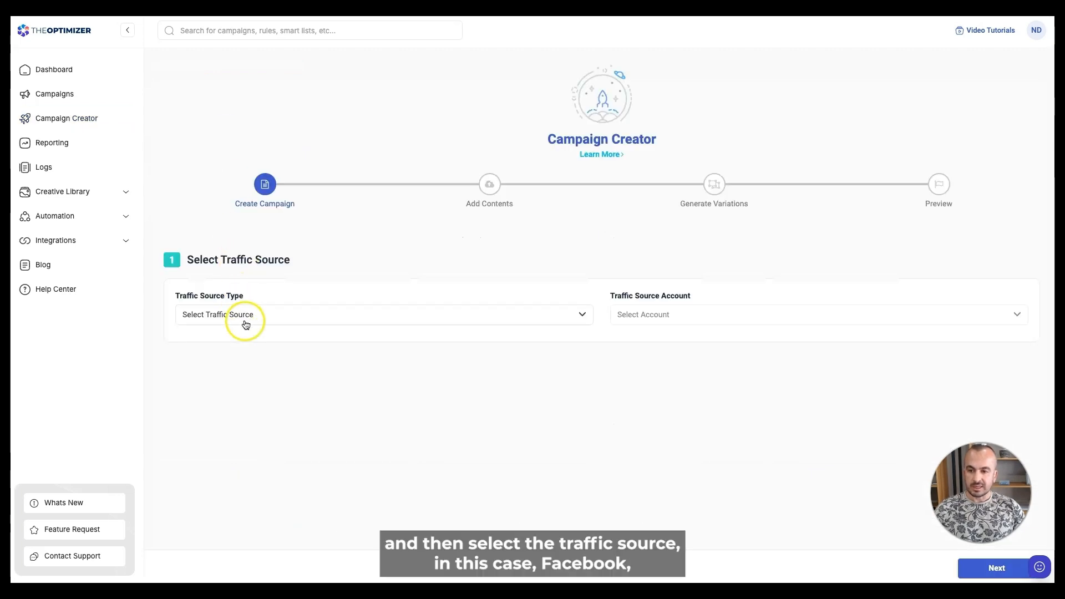
left_click(248, 320)
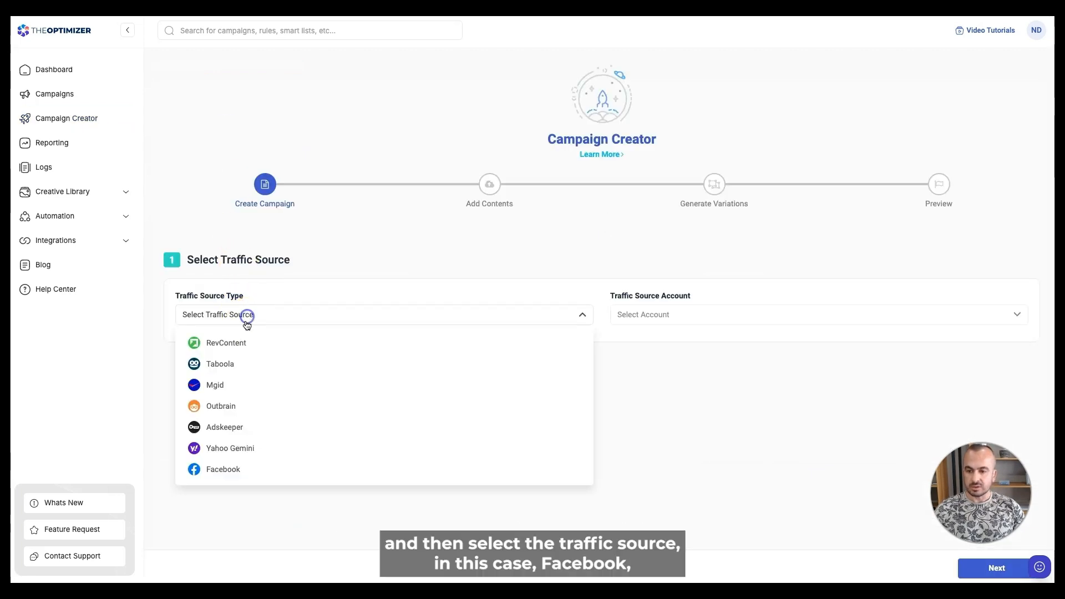
left_click(274, 468)
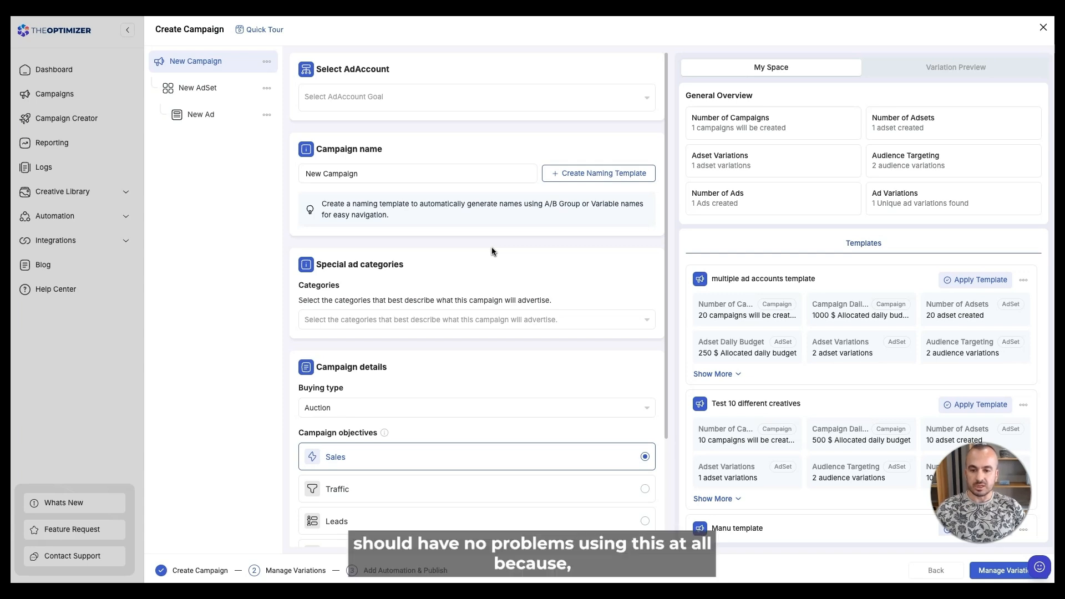
- Review the campaign and New AdSet settings, then show the Variation Preview panel
scroll(460, 297, "down", 2)
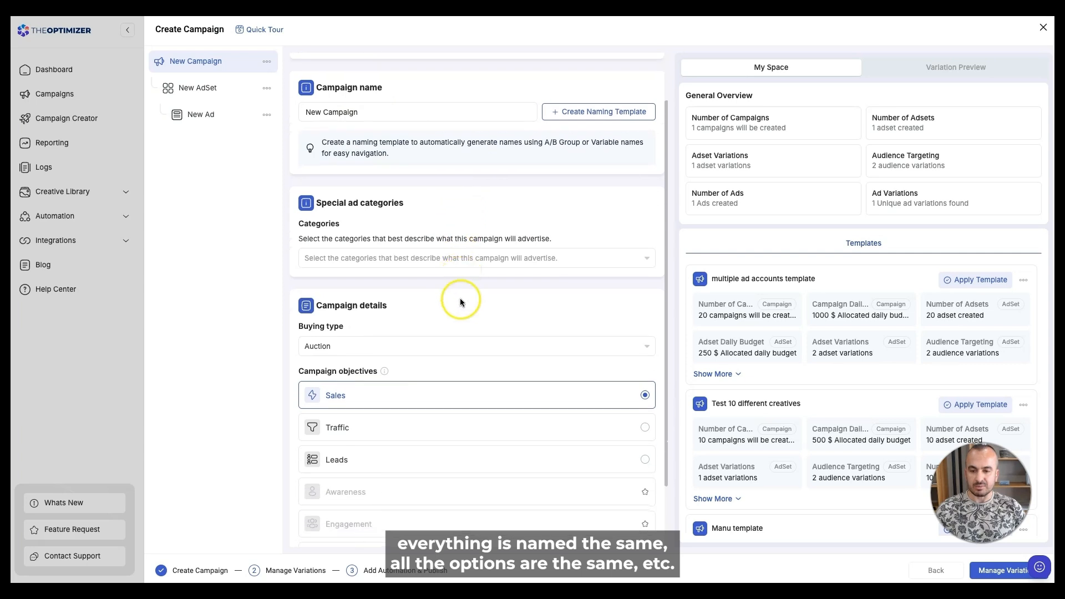
scroll(460, 297, "down", 2)
scroll(507, 278, "up", 3)
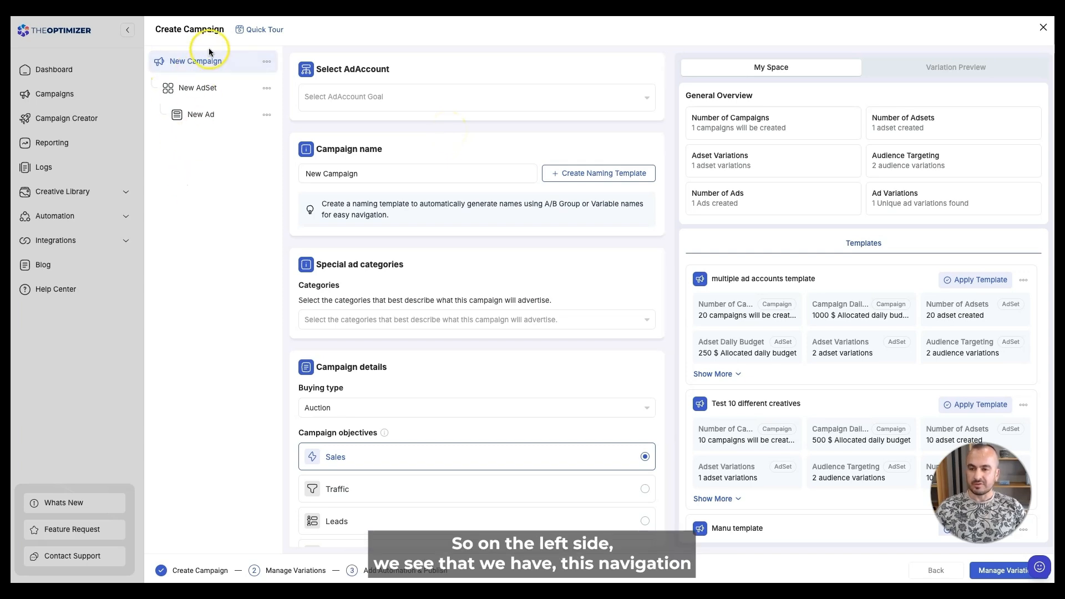
left_click(194, 90)
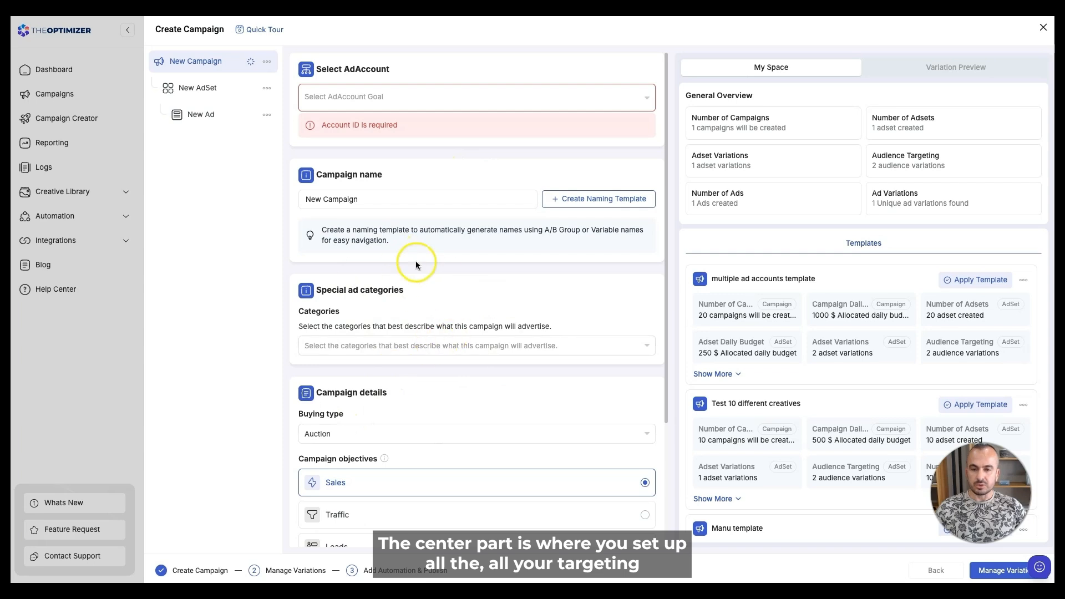
scroll(472, 361, "down", 1)
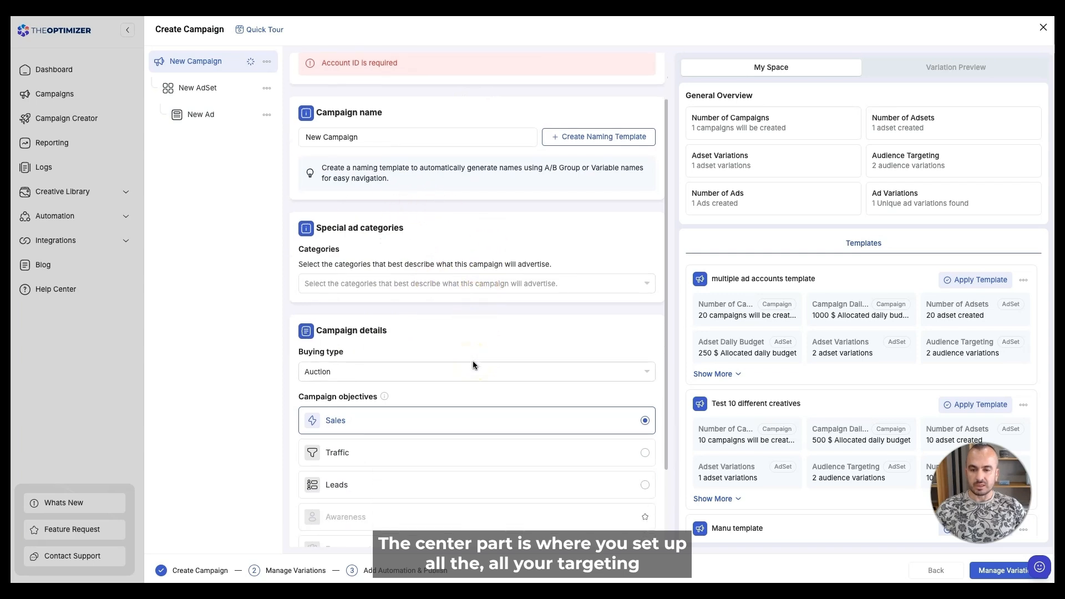
scroll(473, 361, "down", 1)
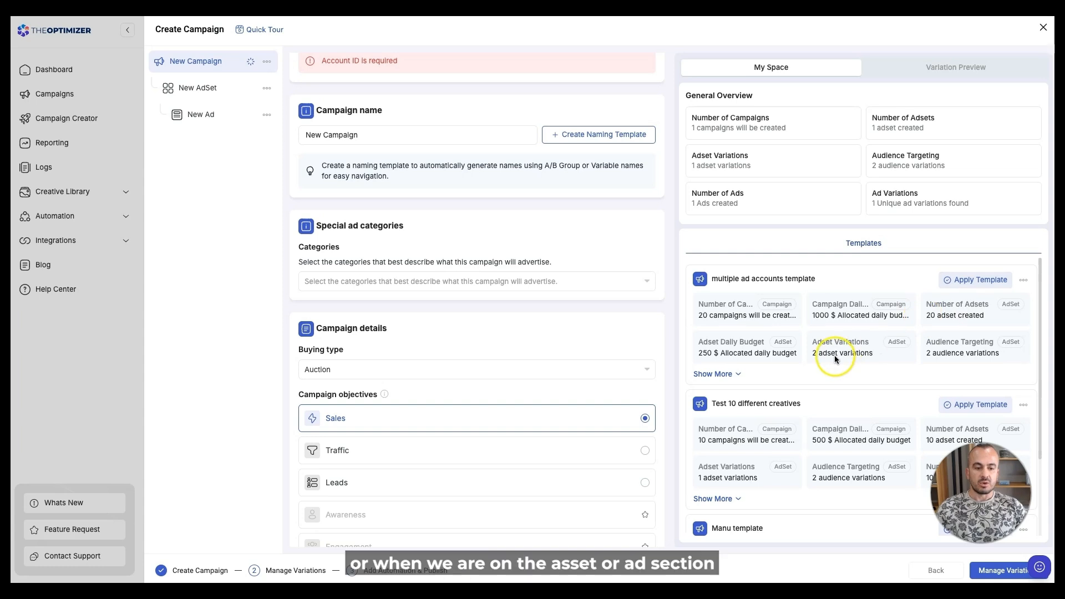
scroll(834, 355, "down", 1)
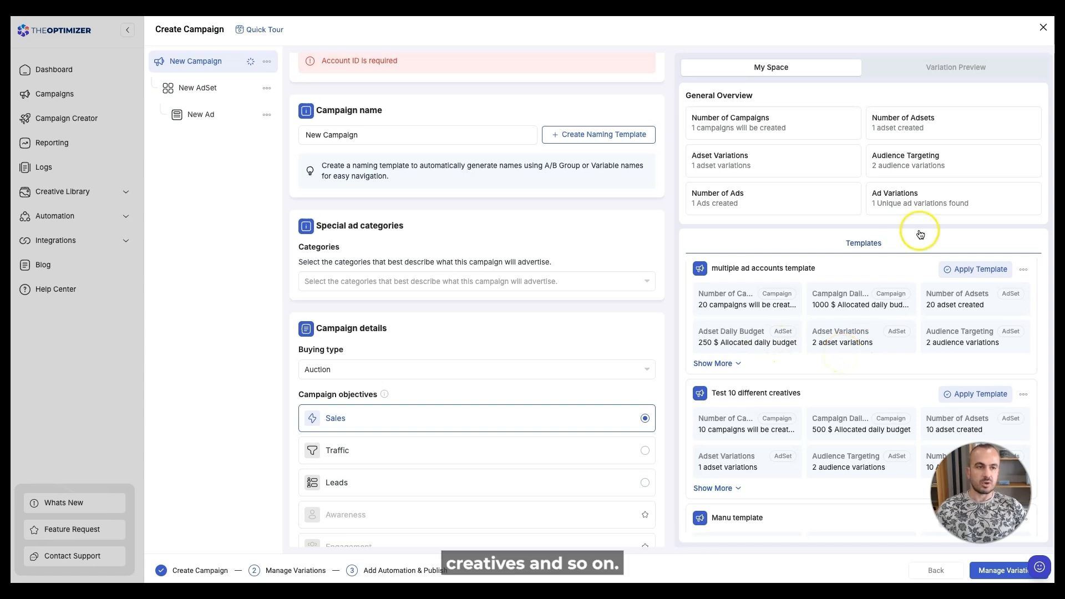
left_click(934, 68)
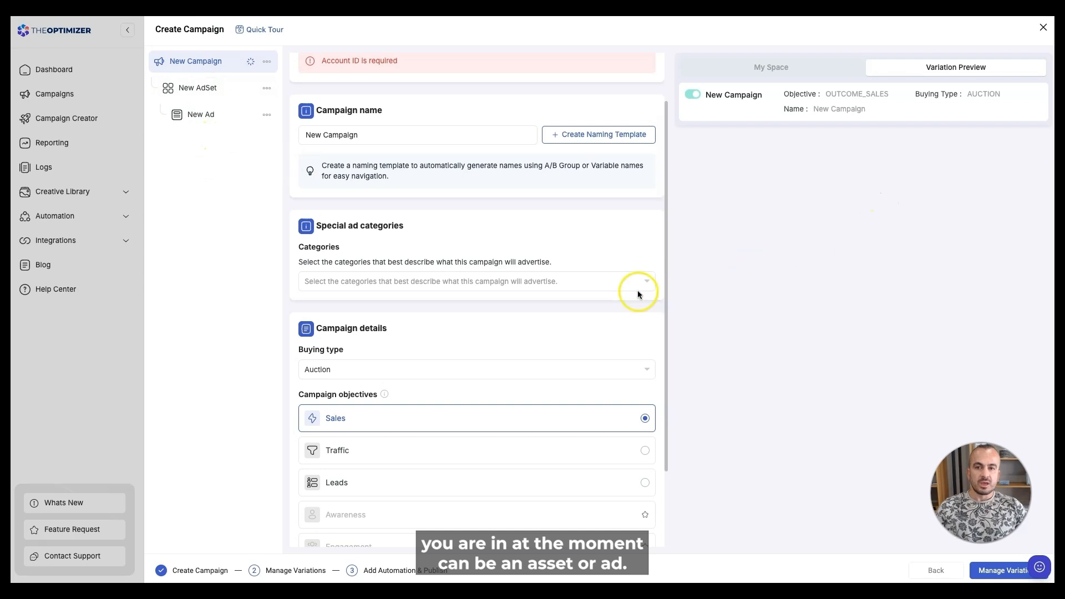
scroll(637, 291, "up", 2)
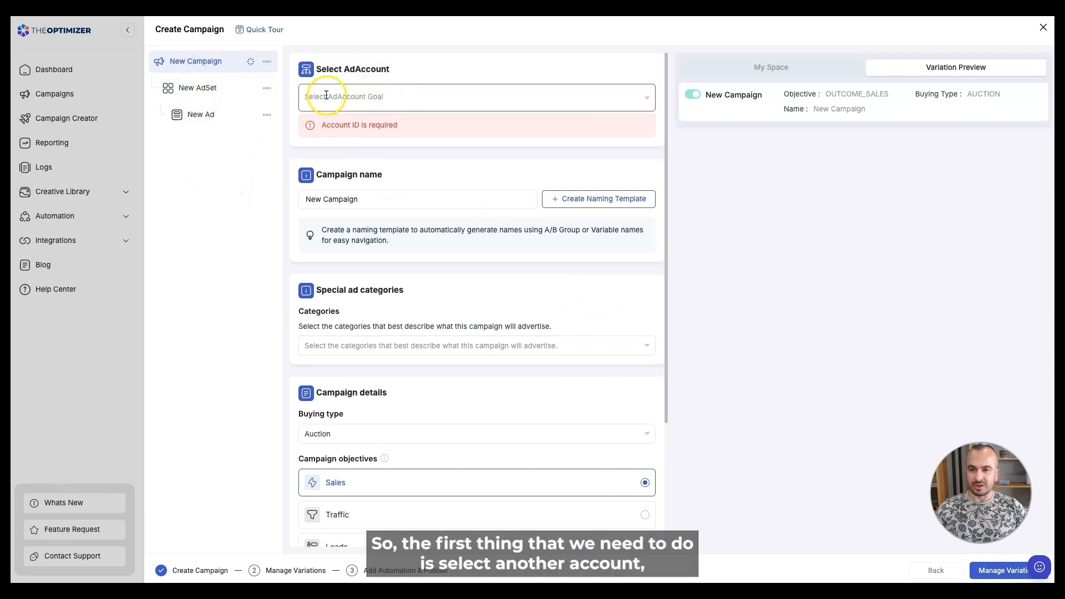
- Select the Facebook TESTING ad account, checking naming placeholders without saving a template
left_click(362, 95)
left_click(364, 132)
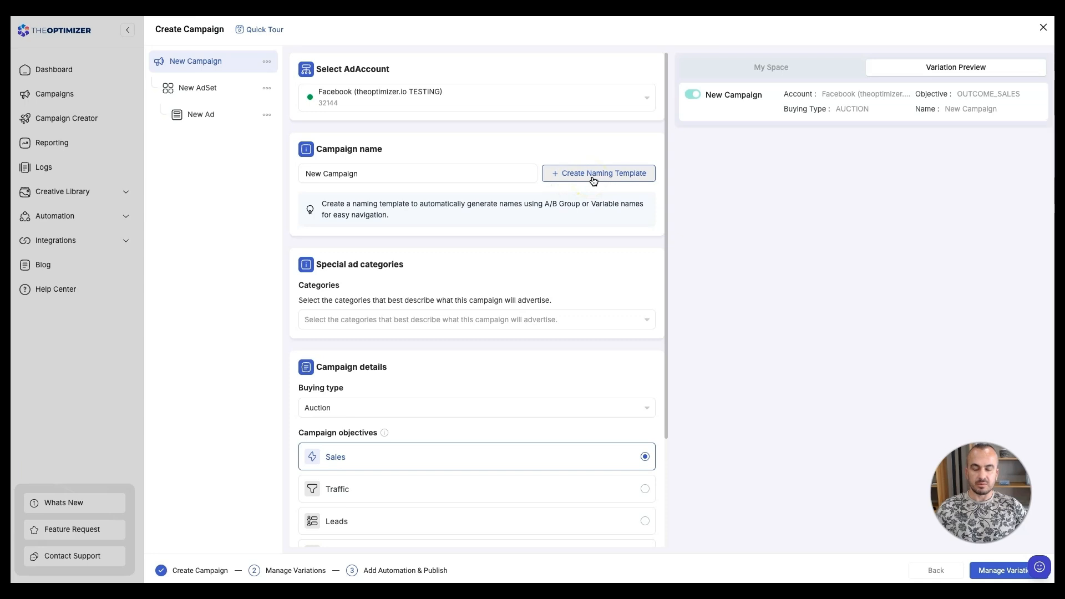
left_click(593, 179)
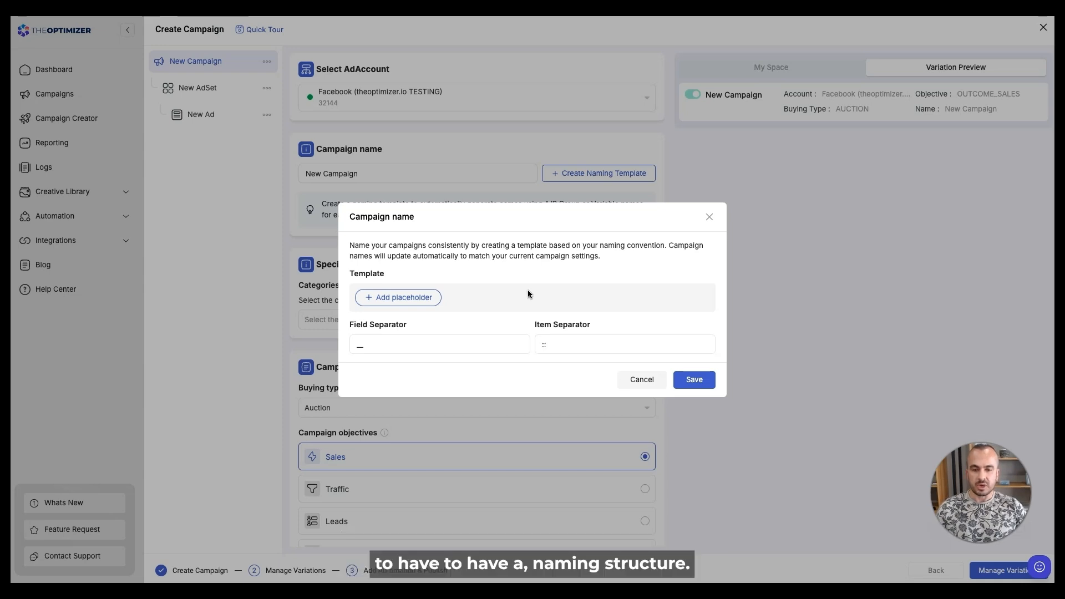
left_click(407, 298)
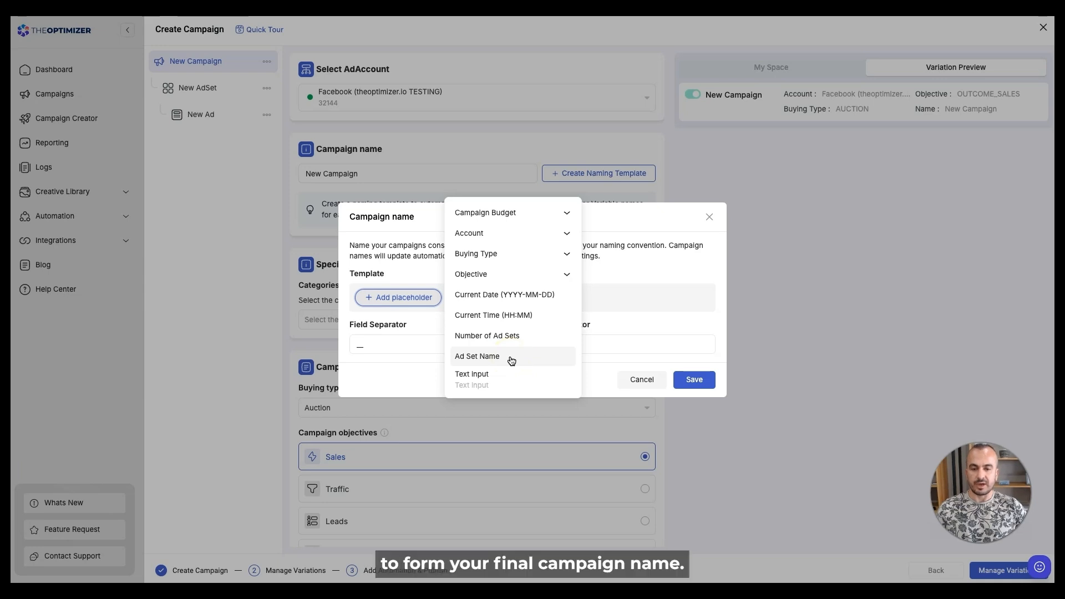
left_click(715, 217)
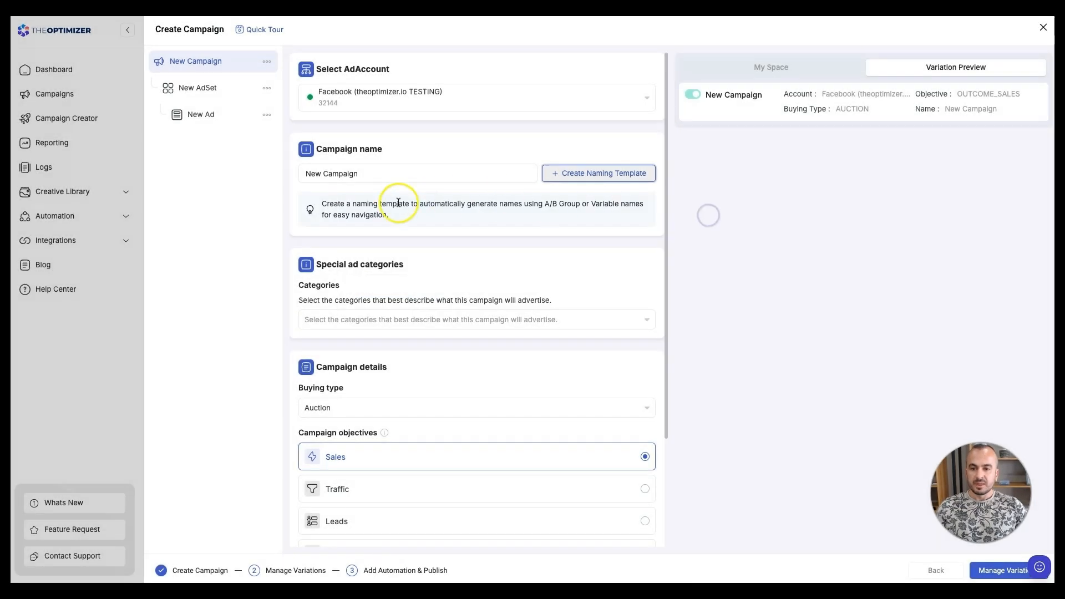
double_click(340, 174)
scroll(414, 331, "down", 1)
scroll(414, 328, "down", 1)
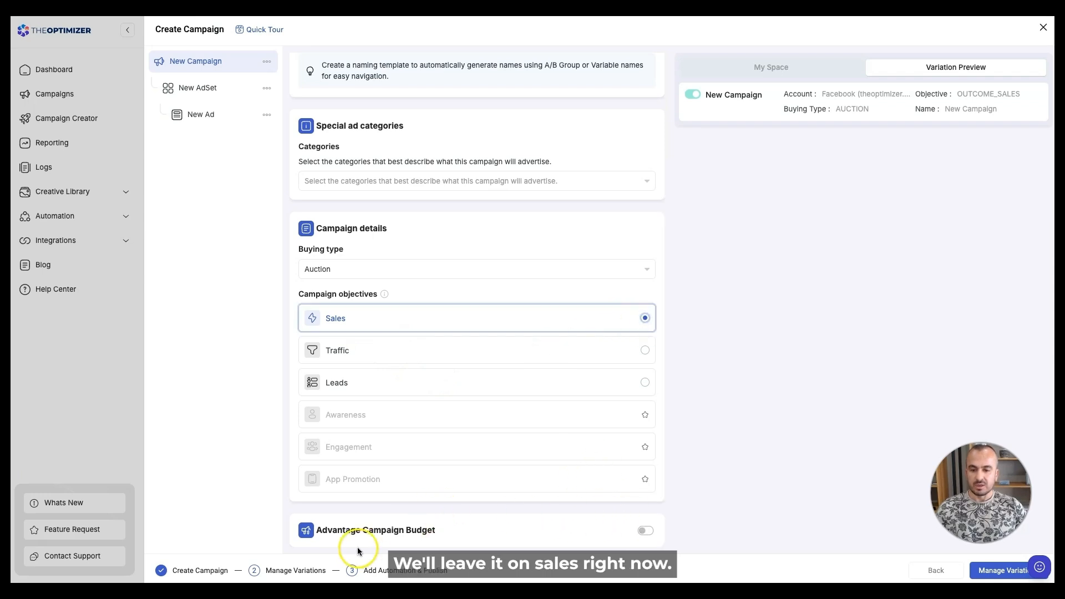
- Enable Advantage Campaign Budget and clone Budget Group 1 into a copy with a $50 daily budget
left_click(646, 533)
scroll(565, 465, "down", 5)
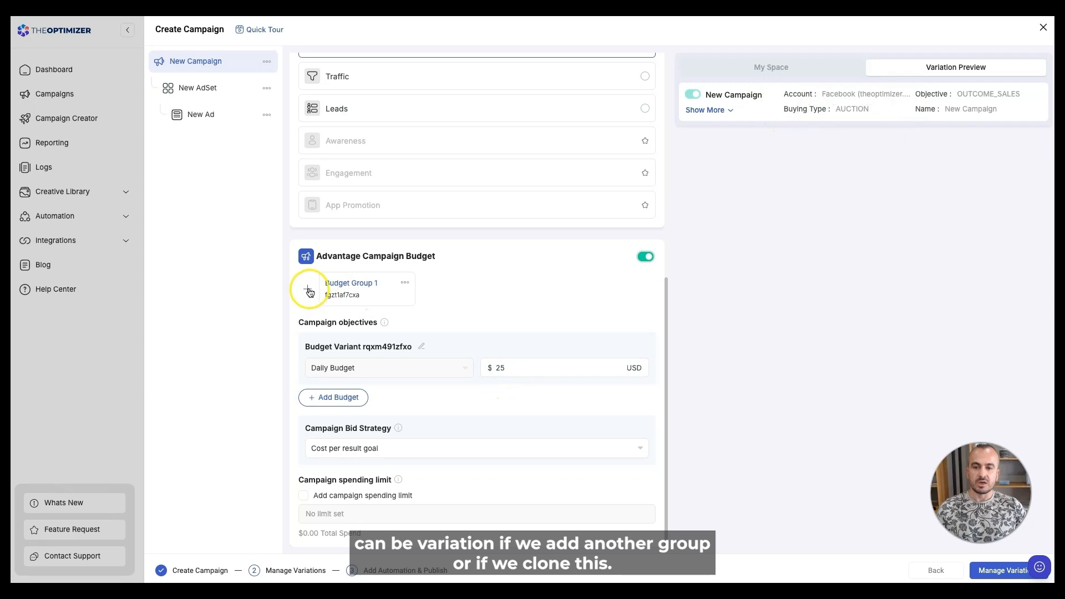
left_click(405, 283)
left_click(436, 298)
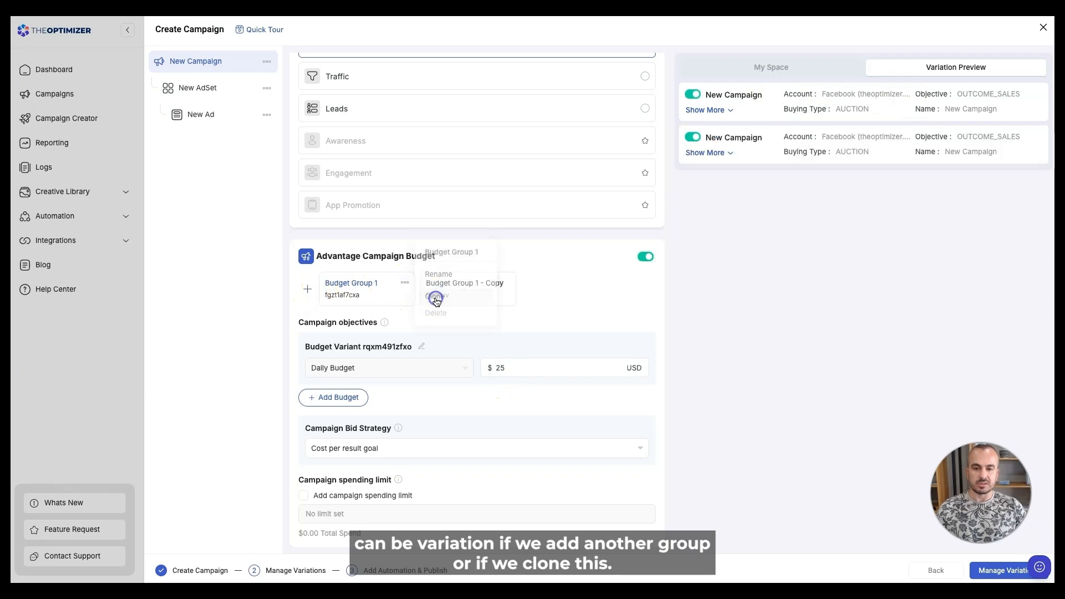
double_click(511, 369)
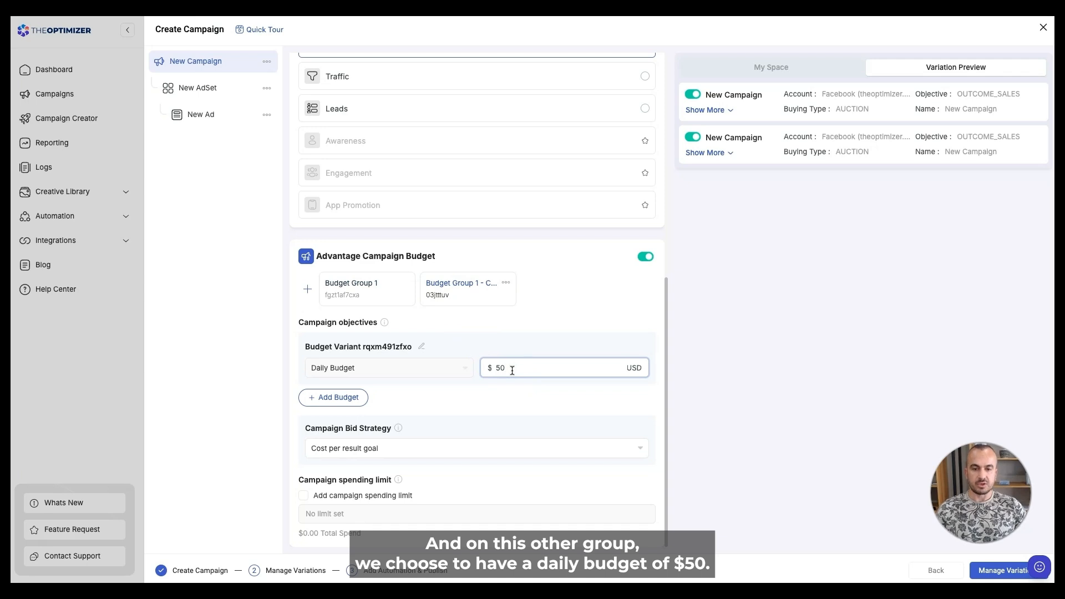
left_click(518, 323)
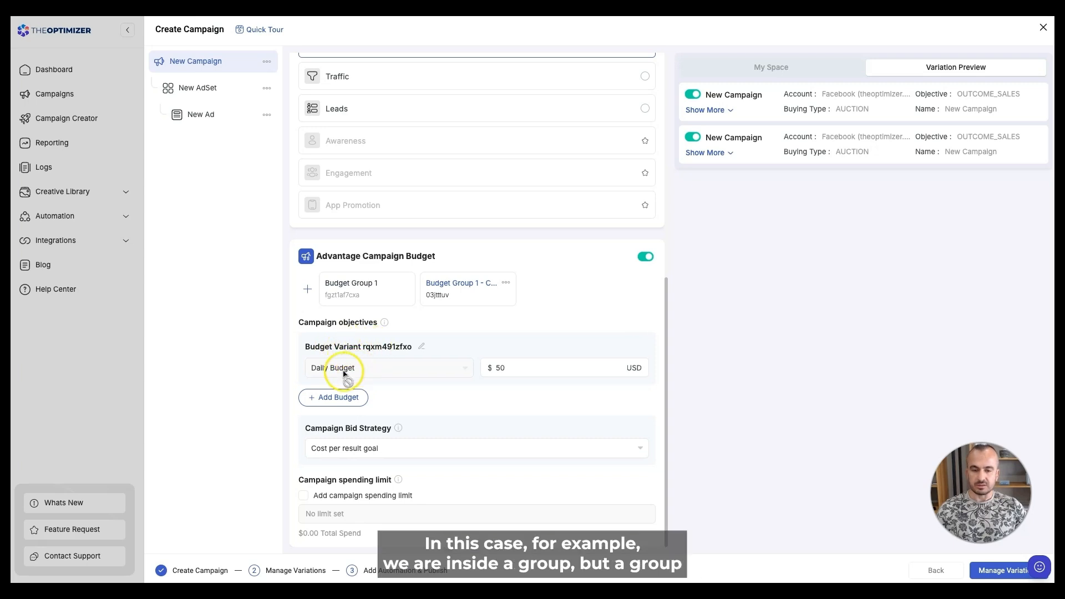
- Add $100 and $200 daily budget variants to Budget Group 1
left_click(369, 289)
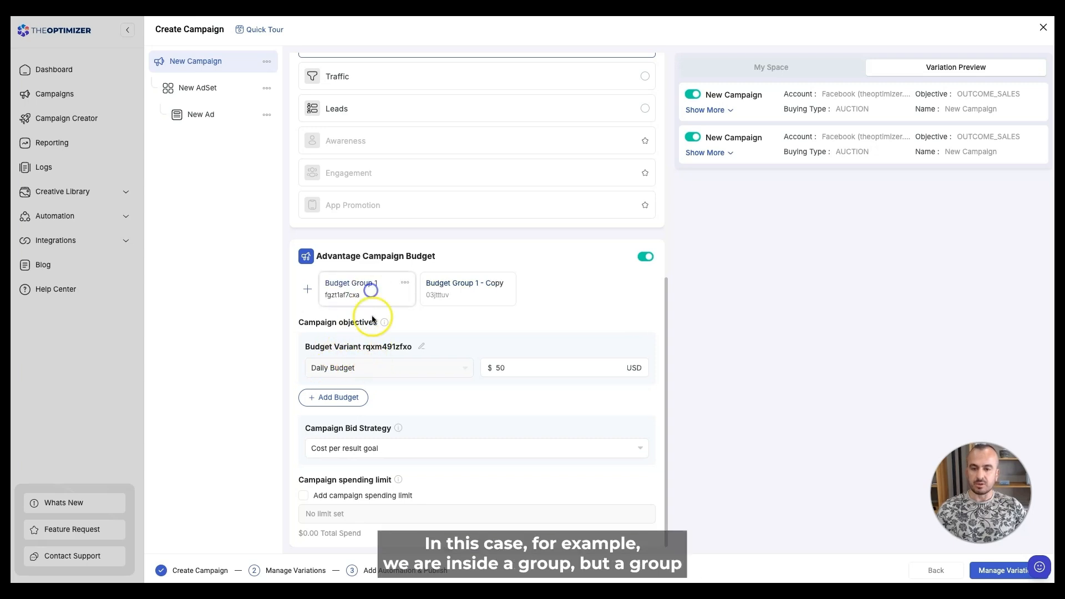
left_click(336, 403)
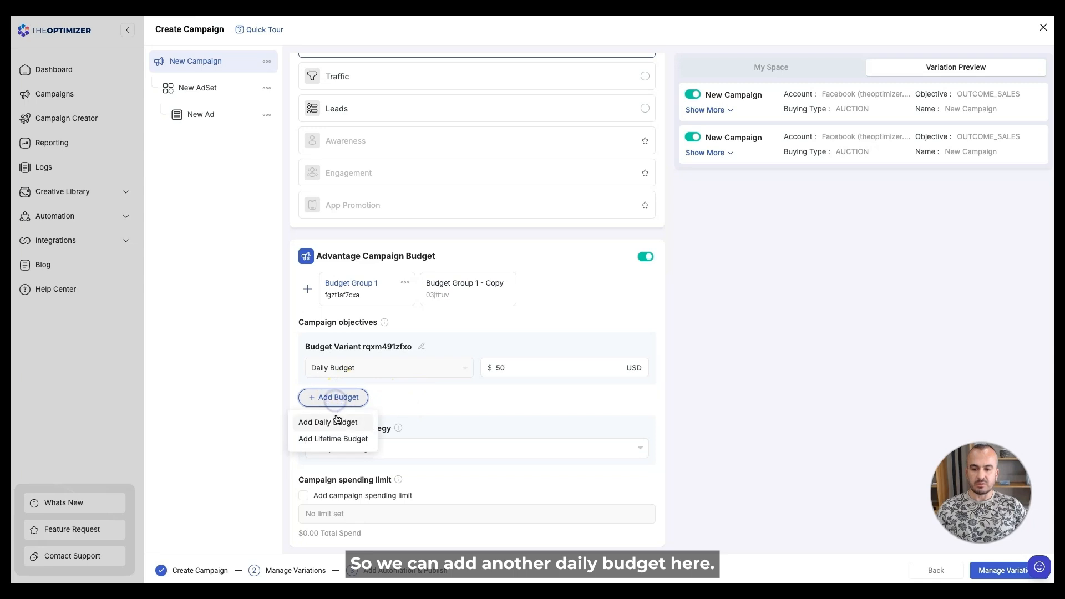
left_click(330, 420)
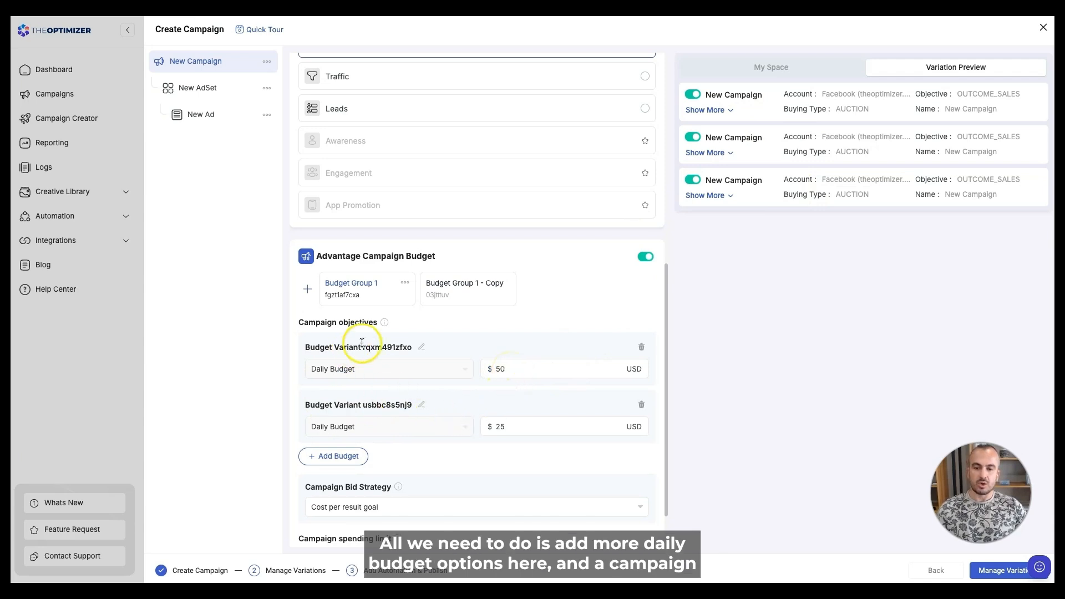
left_click(328, 455)
left_click(328, 481)
double_click(514, 428)
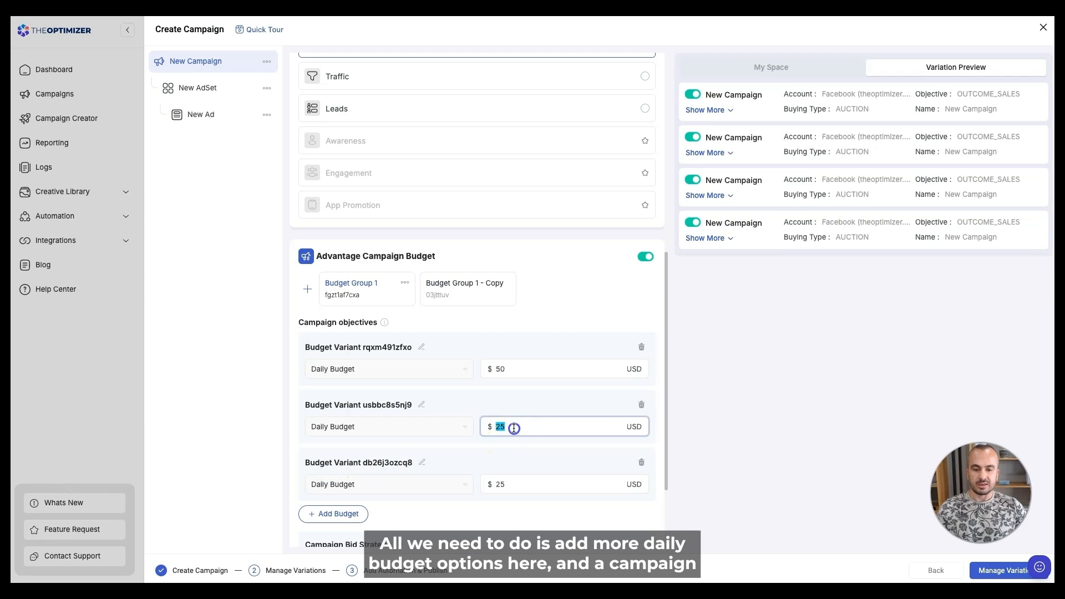
type("100")
double_click(502, 484)
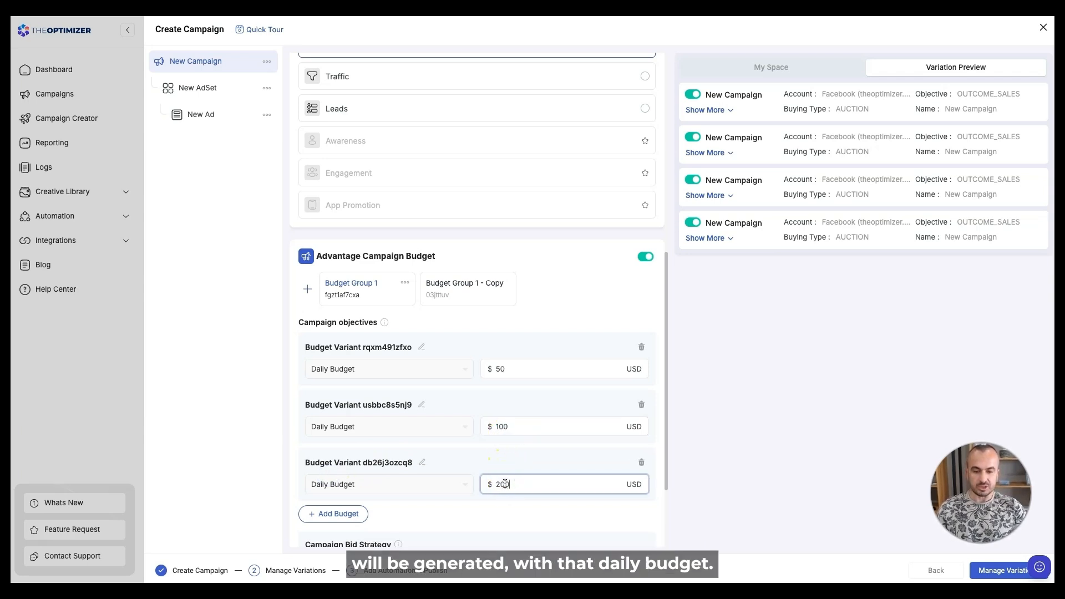
- Set Budget Group 1's campaign bid strategy to Bid cap
scroll(409, 445, "down", 1)
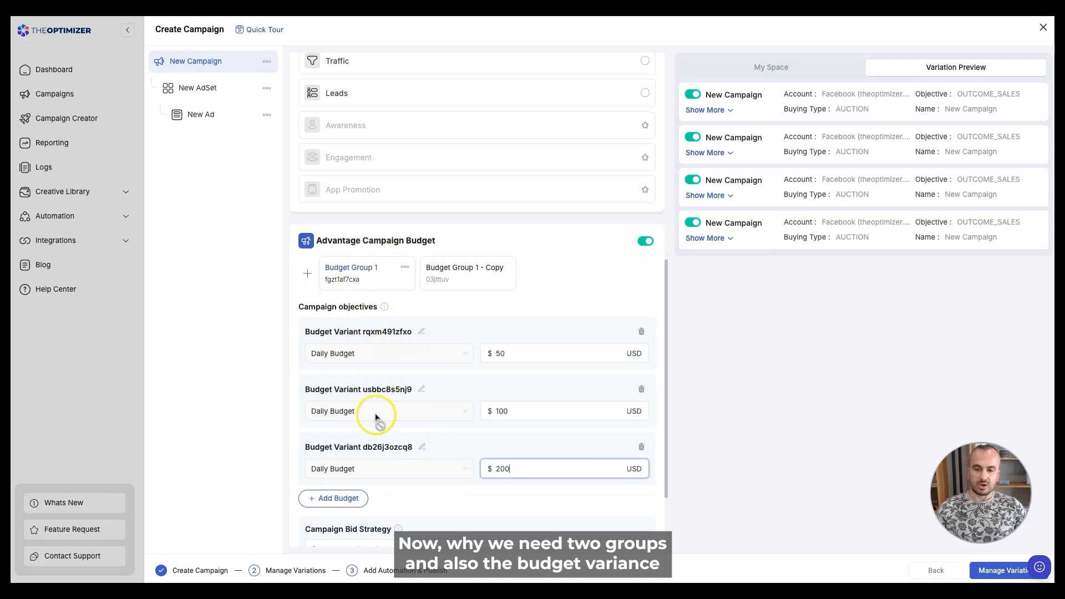
scroll(355, 406, "down", 1)
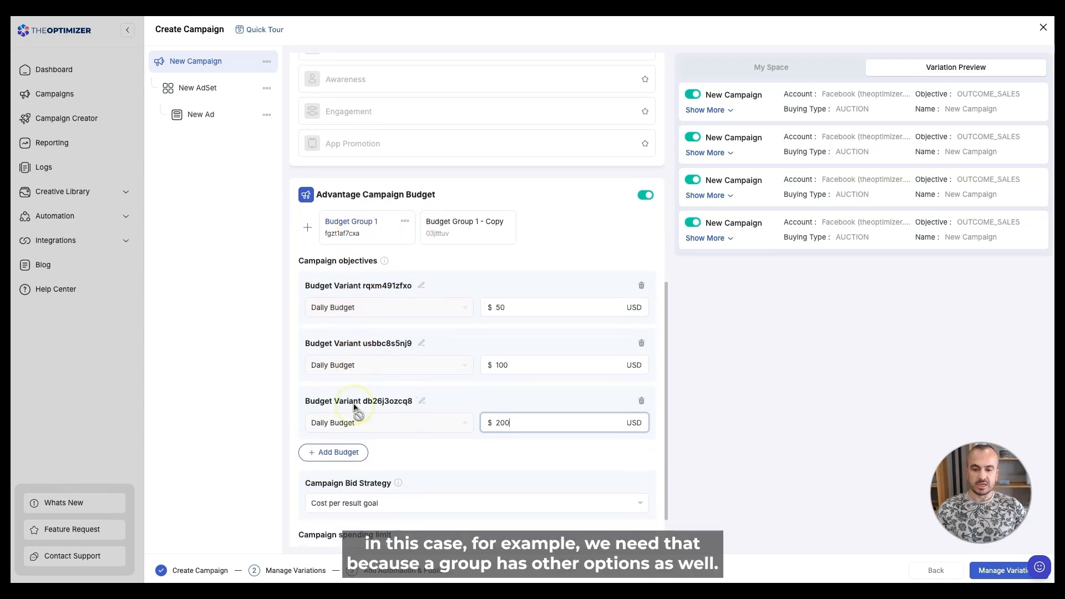
scroll(355, 408, "down", 2)
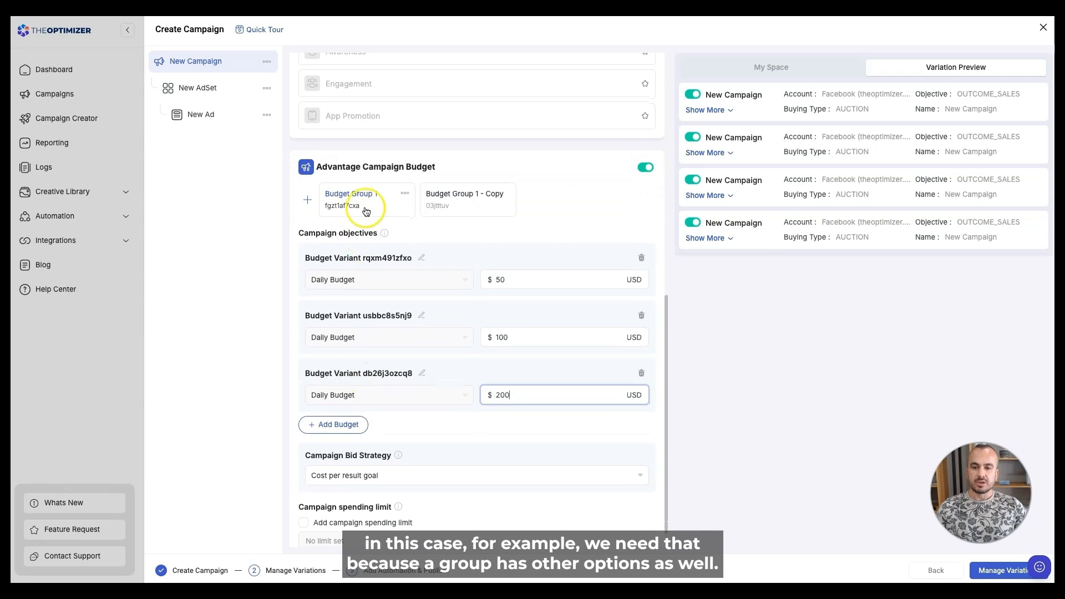
scroll(379, 447, "down", 1)
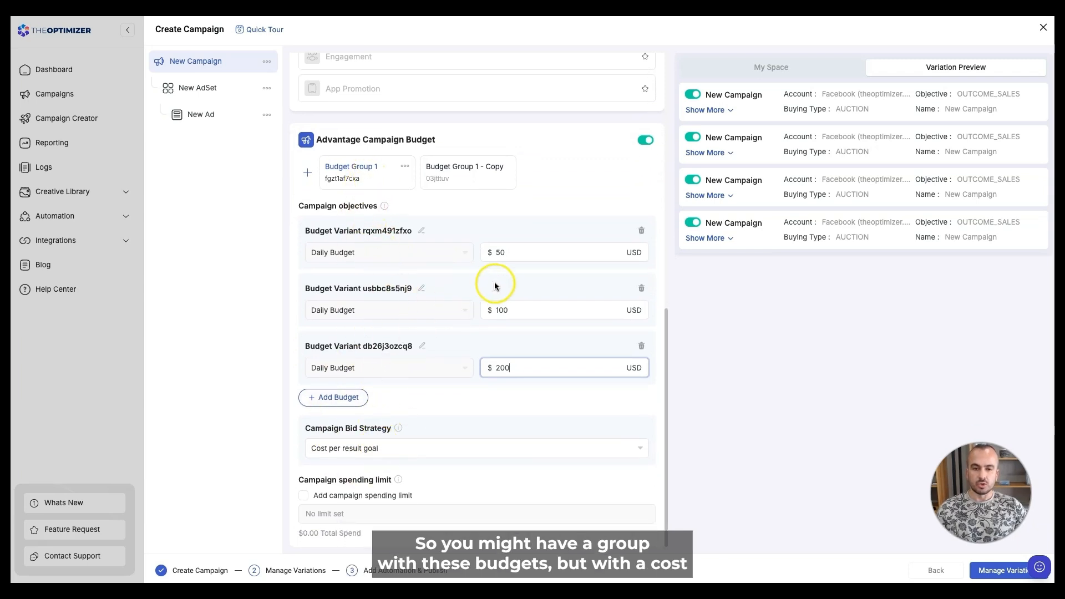
left_click(370, 447)
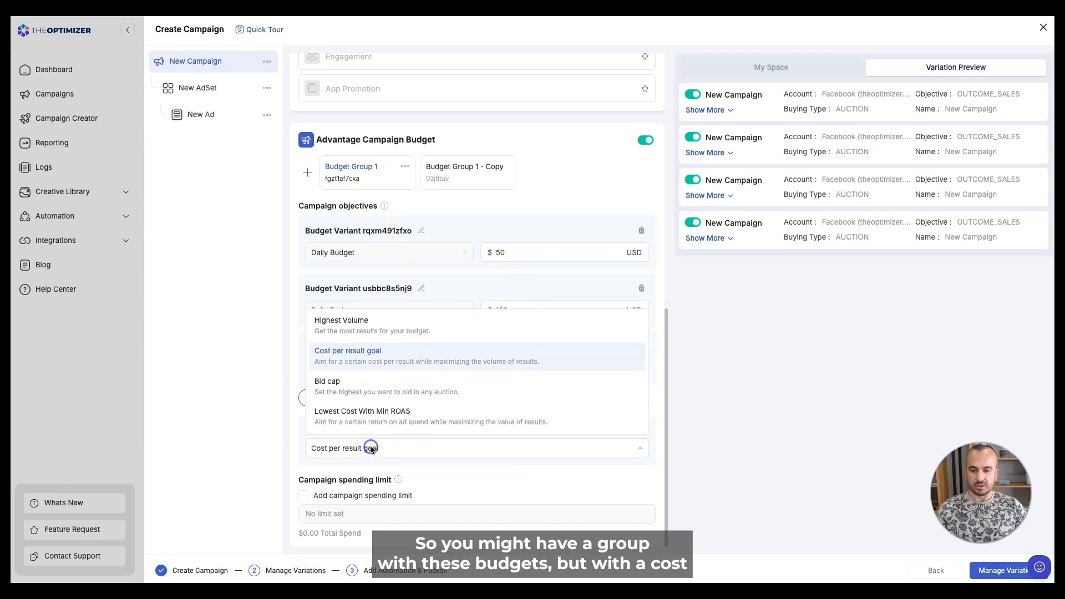
left_click(349, 385)
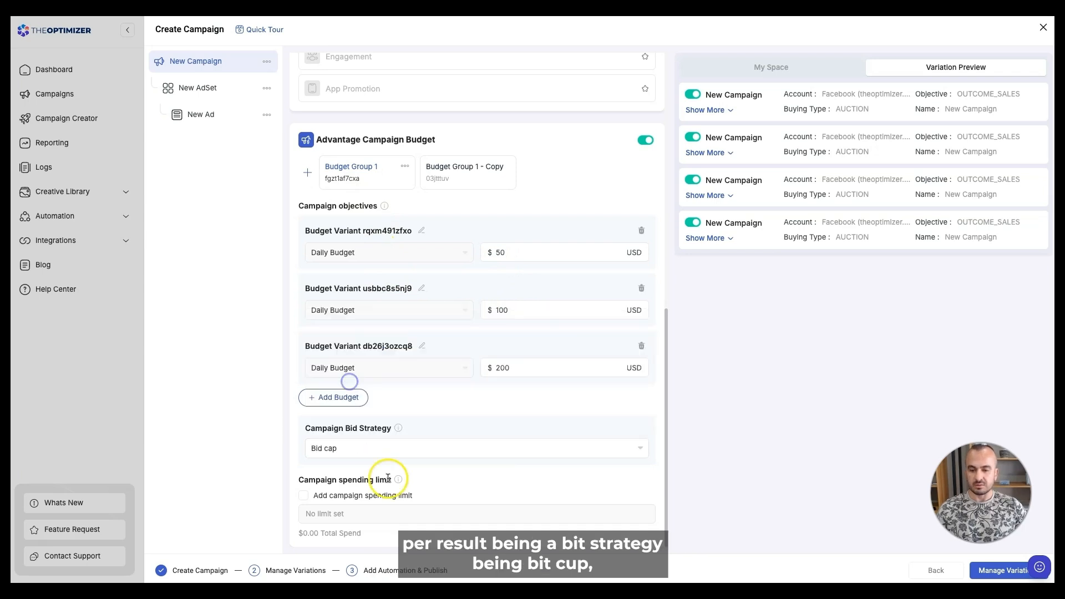
- Add two extra $25 daily budget variants to Budget Group 1 - Copy
left_click(453, 186)
left_click(355, 398)
left_click(357, 423)
left_click(333, 454)
left_click(334, 478)
scroll(423, 451, "down", 2)
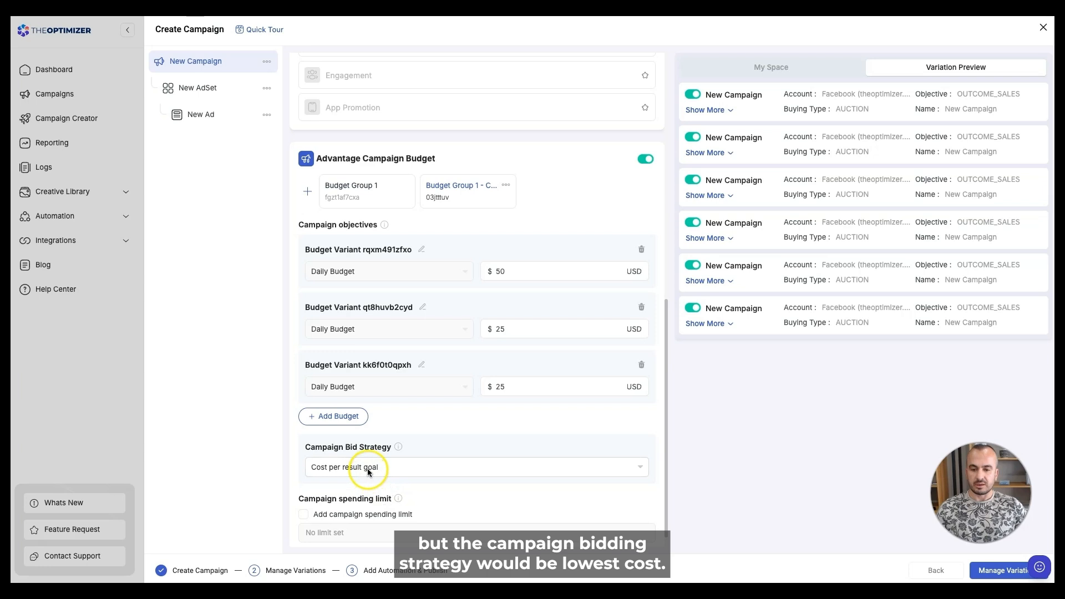
- Set the copied group's bid strategy to Lowest Cost With Min ROAS
left_click(367, 471)
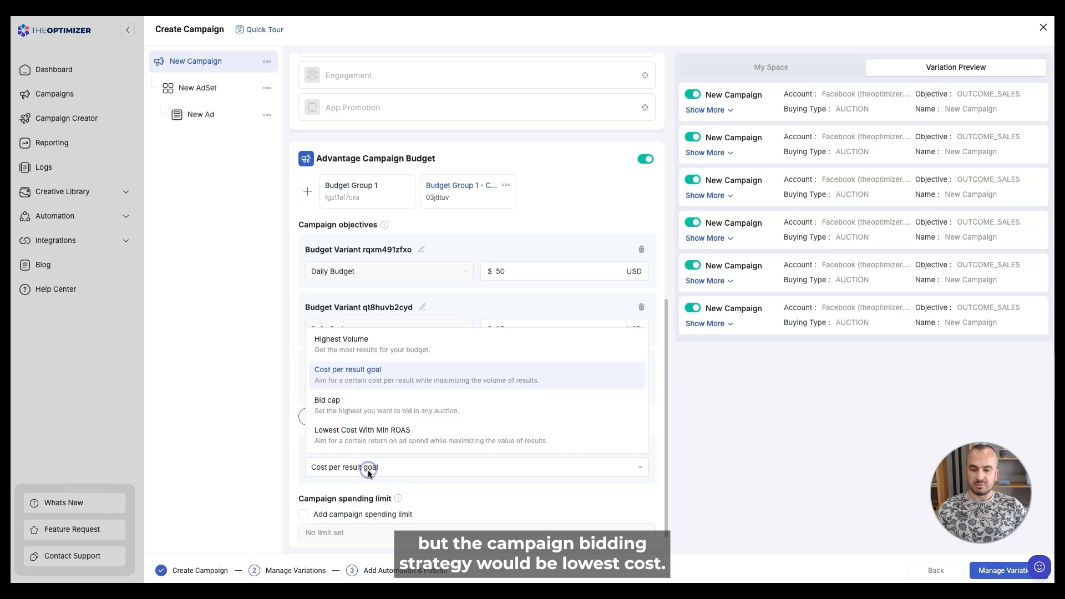
left_click(353, 433)
left_click(369, 190)
left_click(471, 199)
left_click(367, 195)
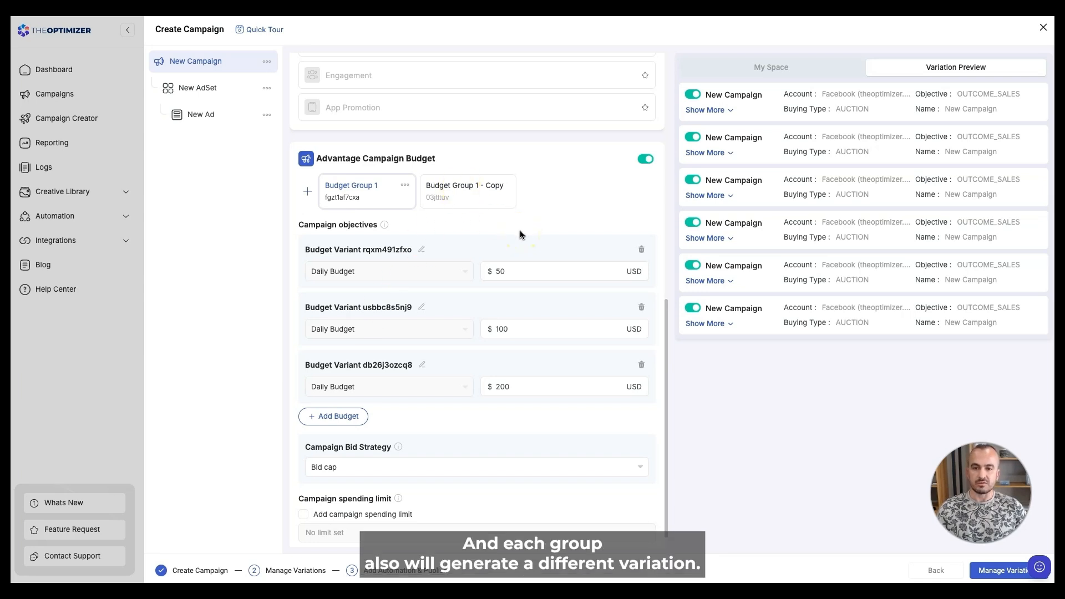
left_click(404, 185)
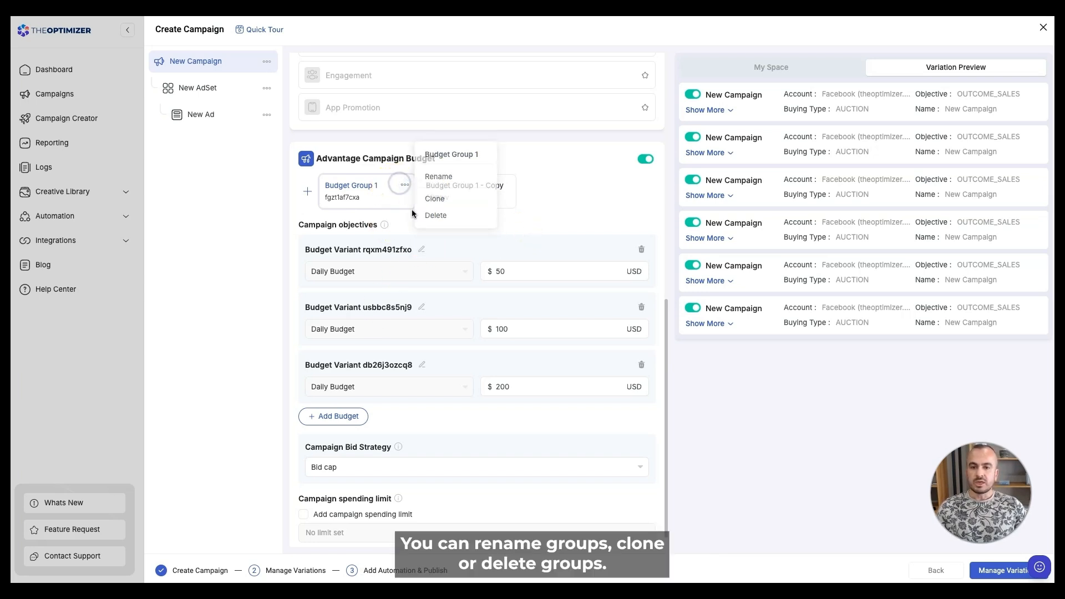
left_click(401, 185)
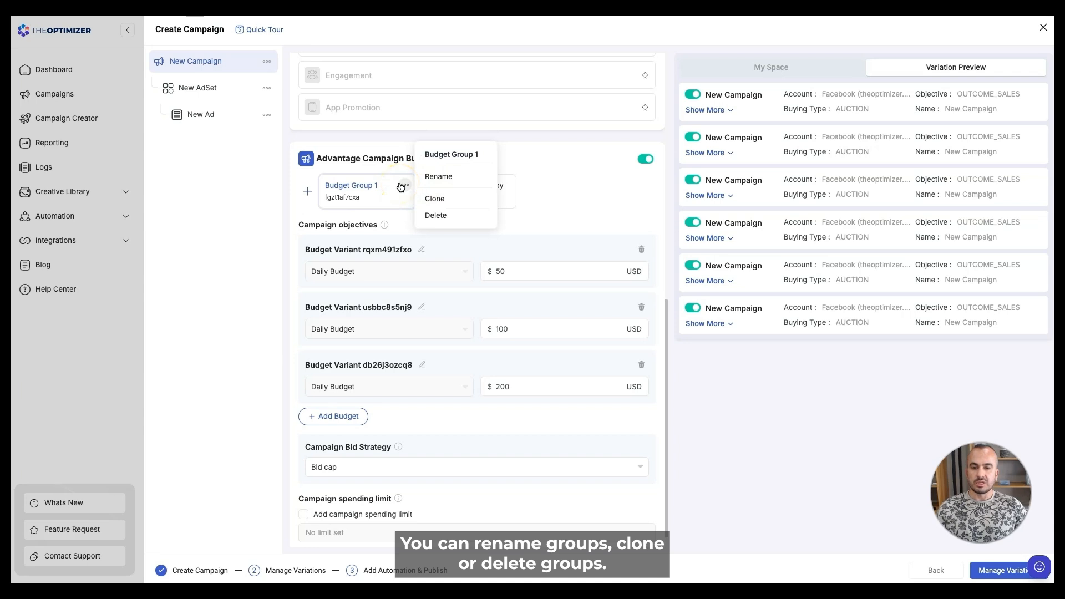
left_click(363, 187)
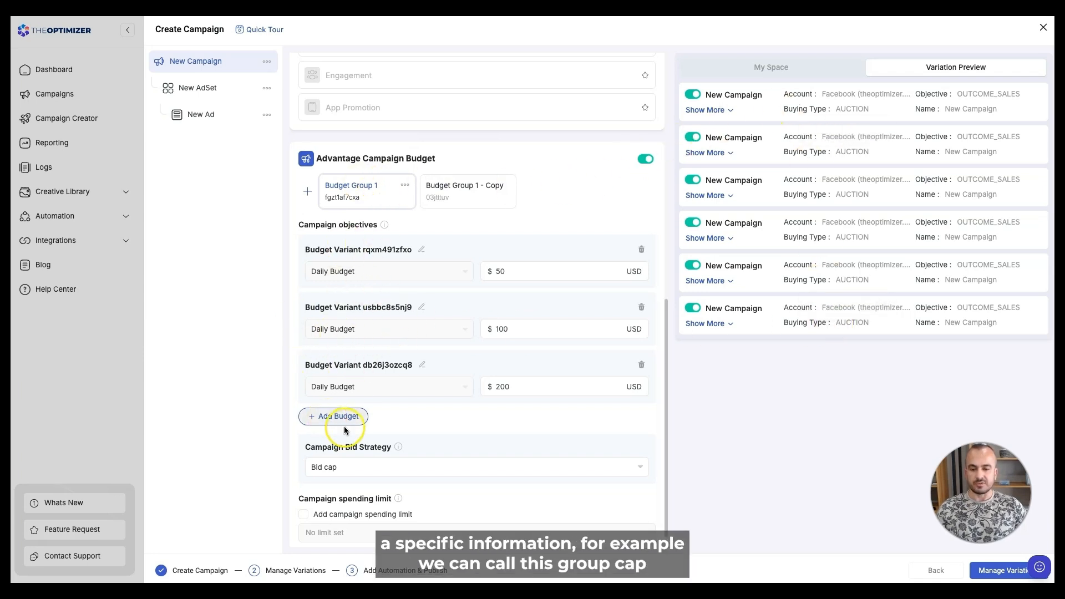
- Rename Budget Group 1 to 'Bid Cap'
left_click(405, 185)
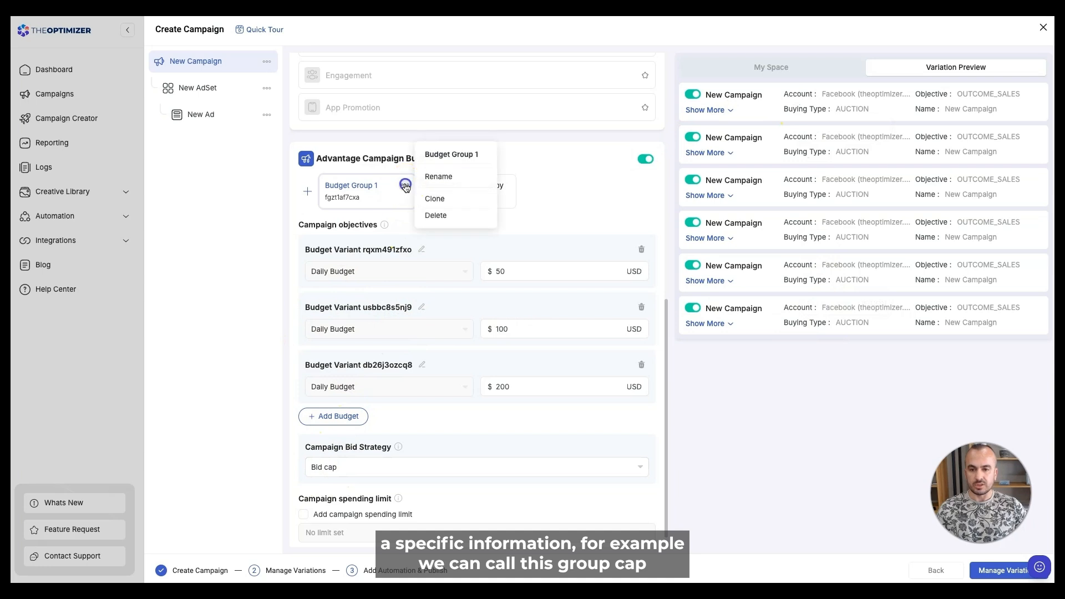
left_click(438, 176)
triple_click(435, 300)
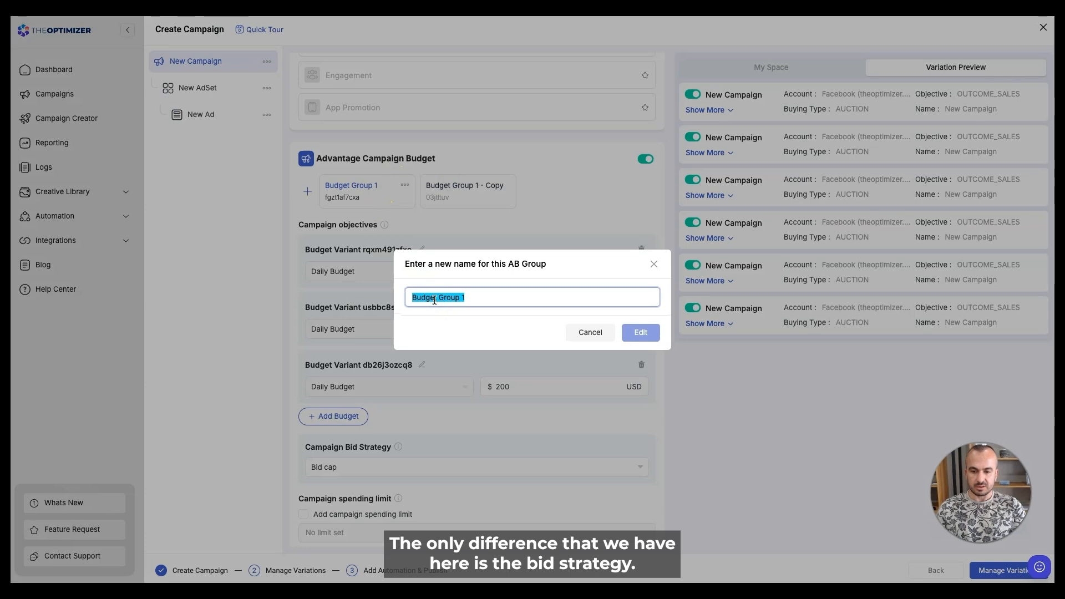
type("Bid Cap")
left_click(639, 333)
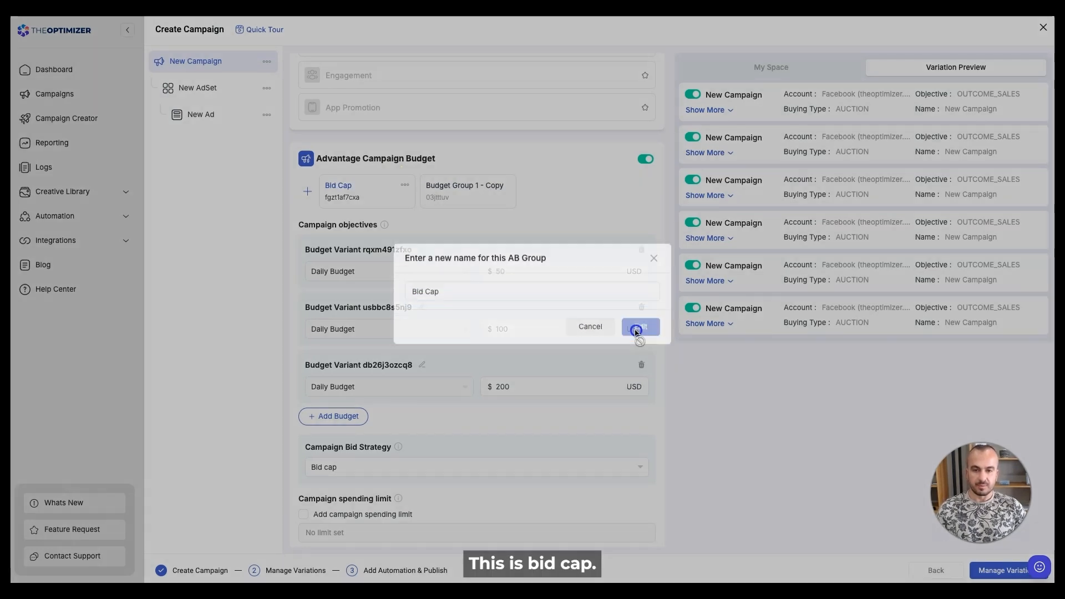
- Rename the copied budget group to 'lowest cost'
left_click(477, 198)
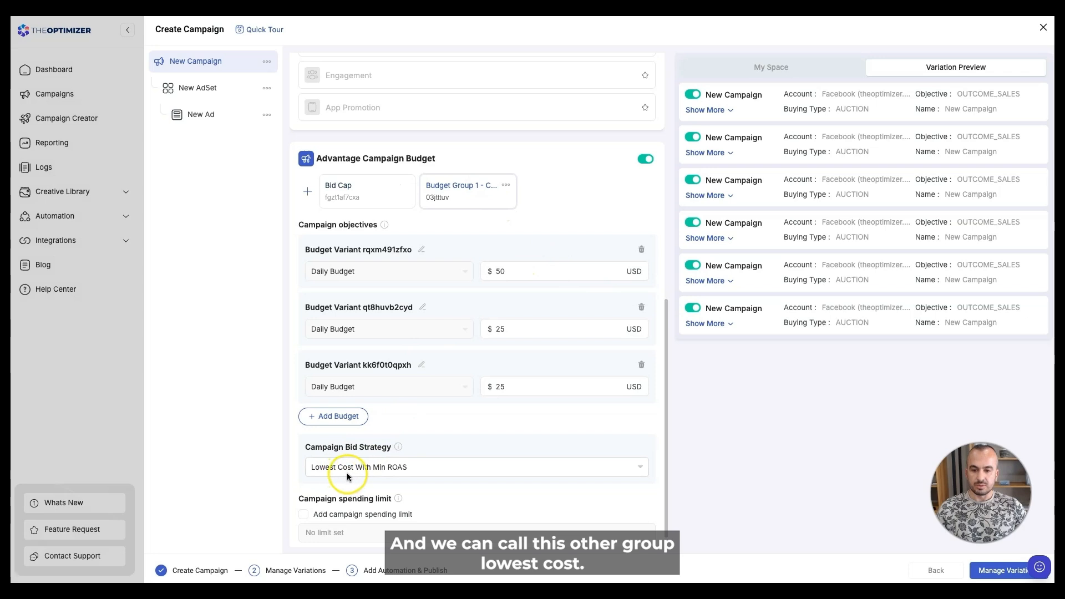
left_click(505, 184)
left_click(506, 185)
left_click(505, 185)
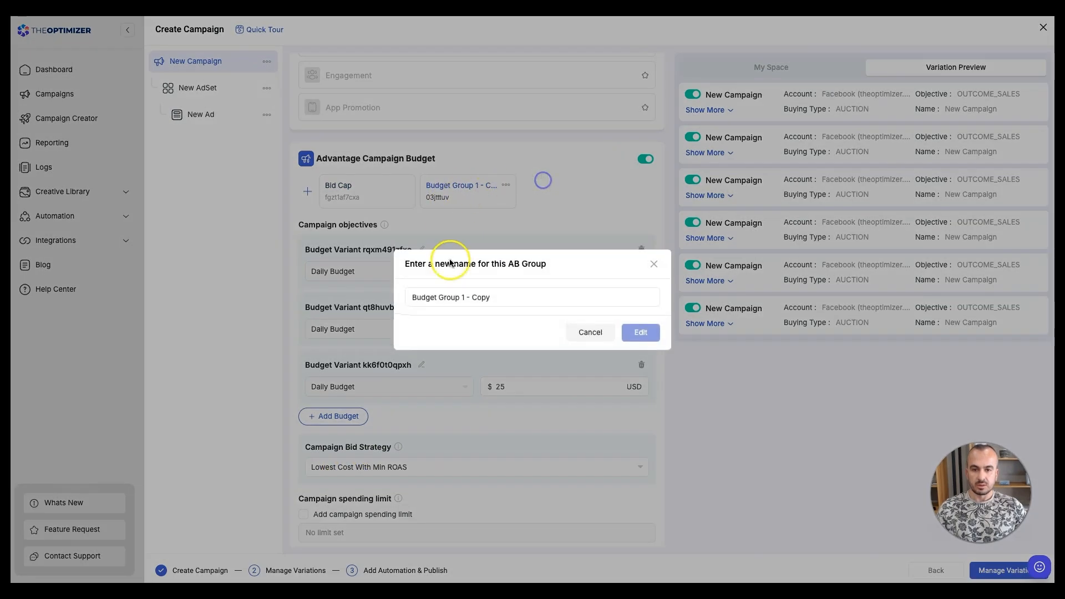
triple_click(450, 296)
type("low")
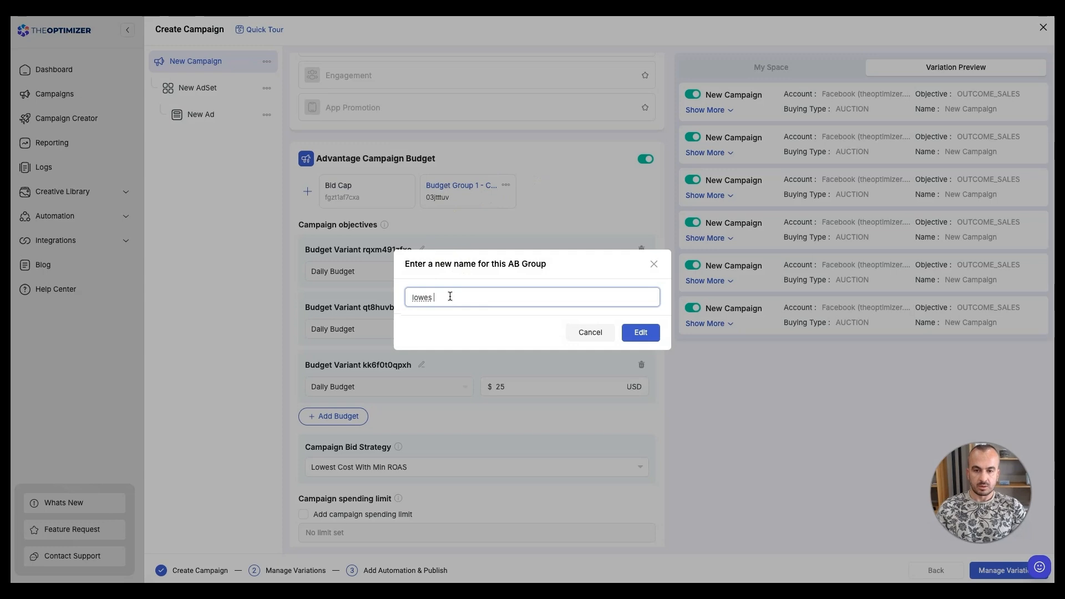
type("est cost")
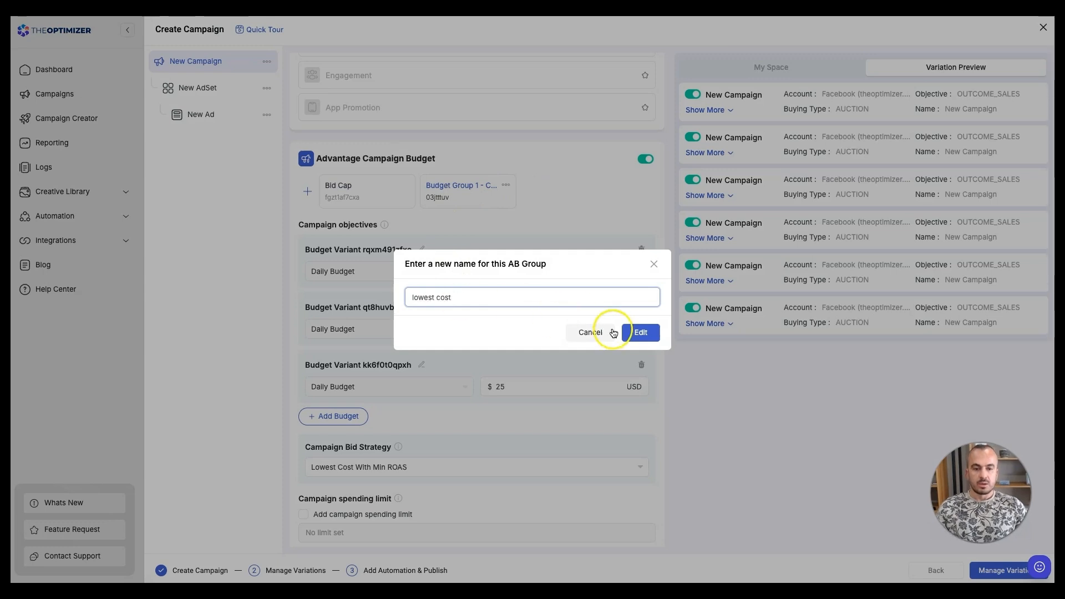
left_click(638, 332)
scroll(552, 337, "up", 6)
- Save a campaign naming template that appends the Campaign Budget Group Name placeholder
scroll(546, 344, "up", 3)
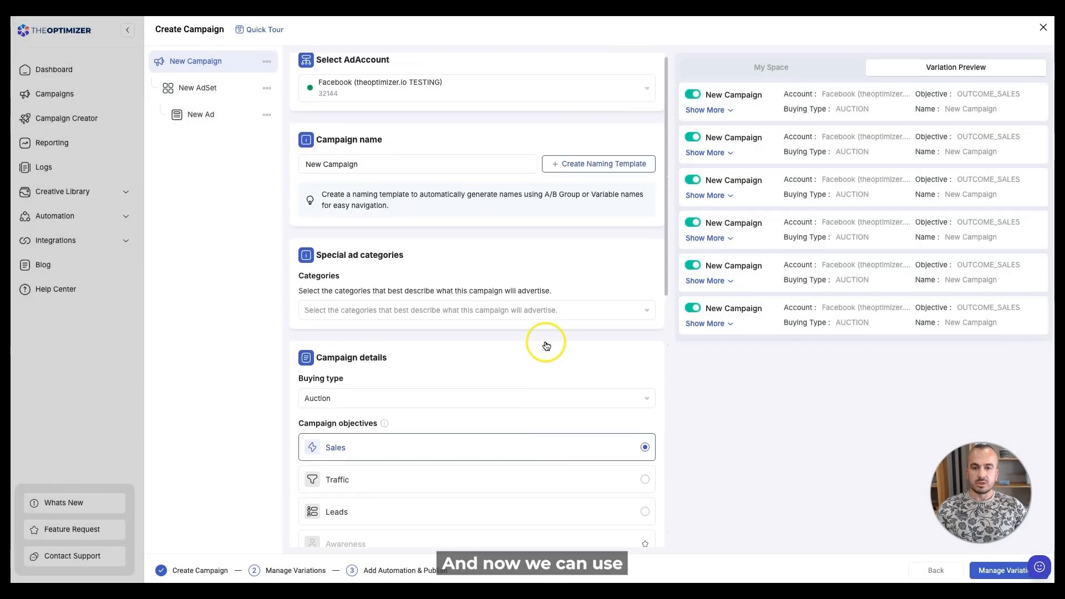
left_click(611, 172)
left_click(421, 298)
left_click(499, 213)
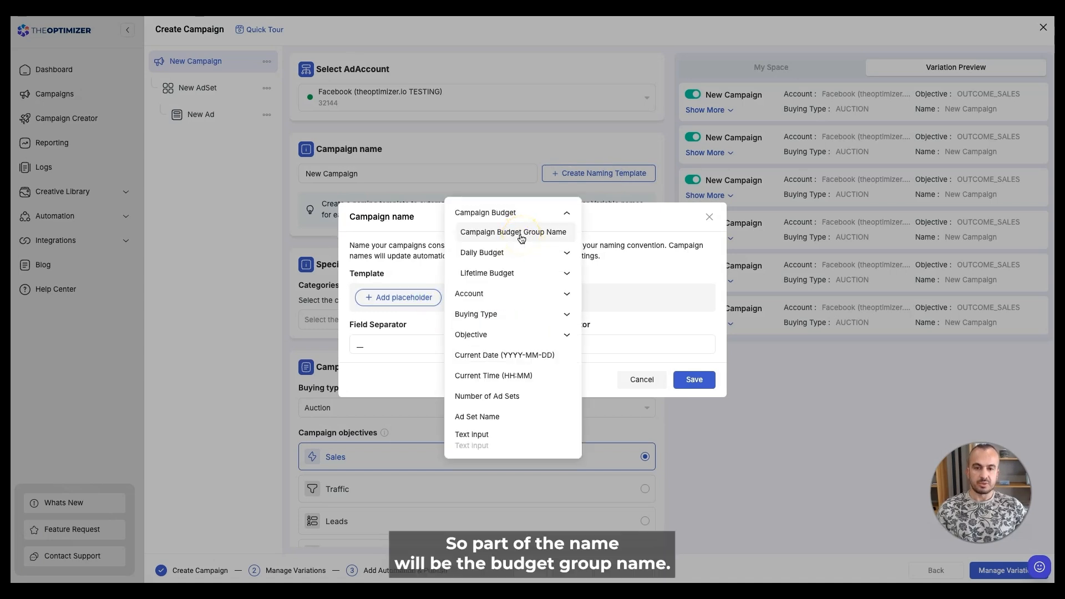
left_click(521, 238)
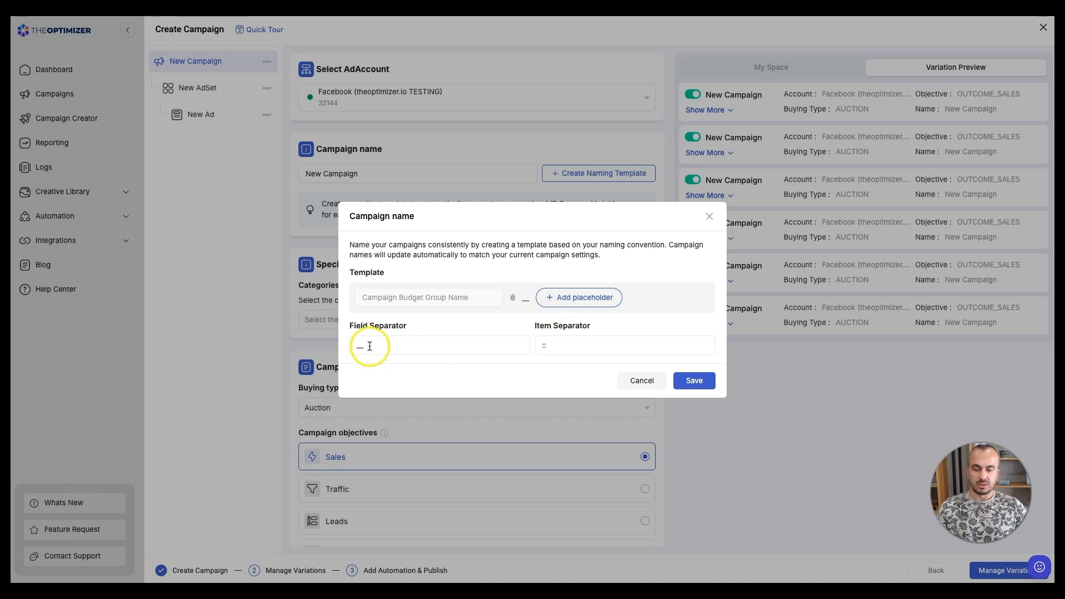
left_click(695, 381)
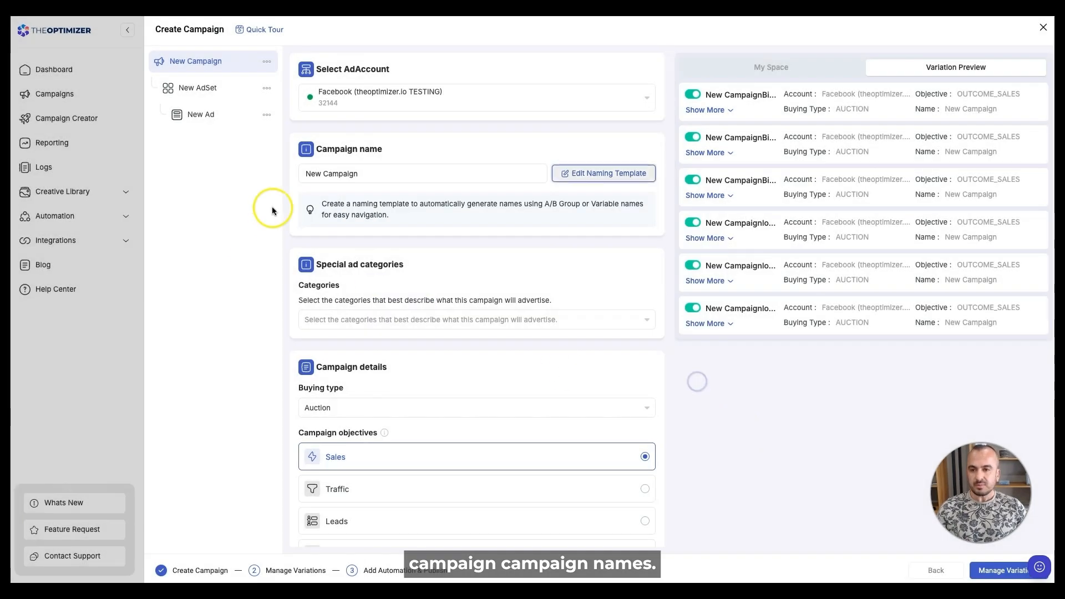
- Select New AdSet and look at its naming placeholders without saving a template
left_click(206, 88)
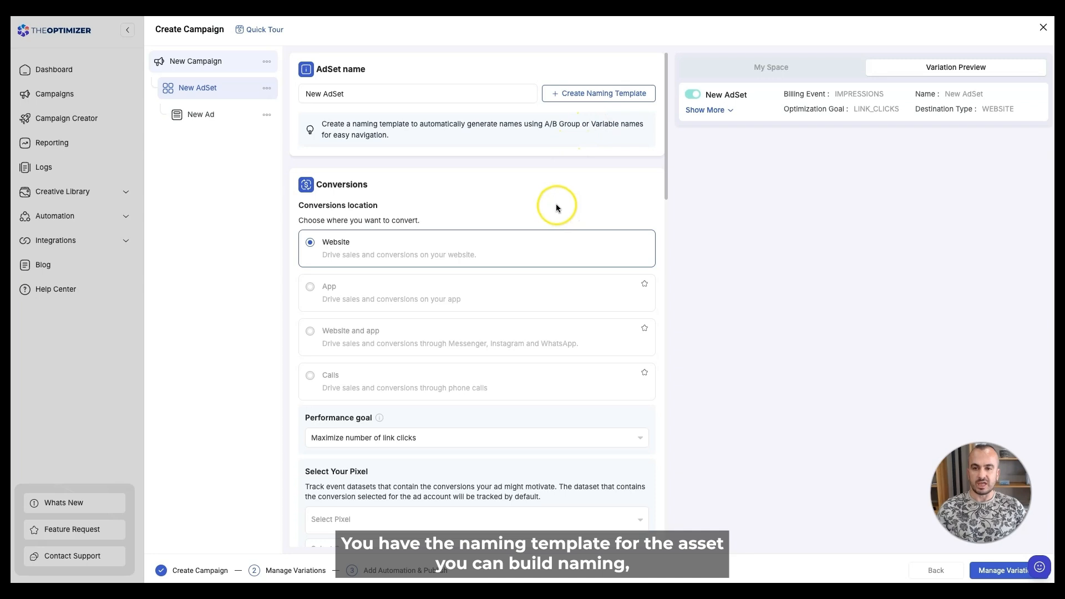
left_click(584, 89)
left_click(413, 298)
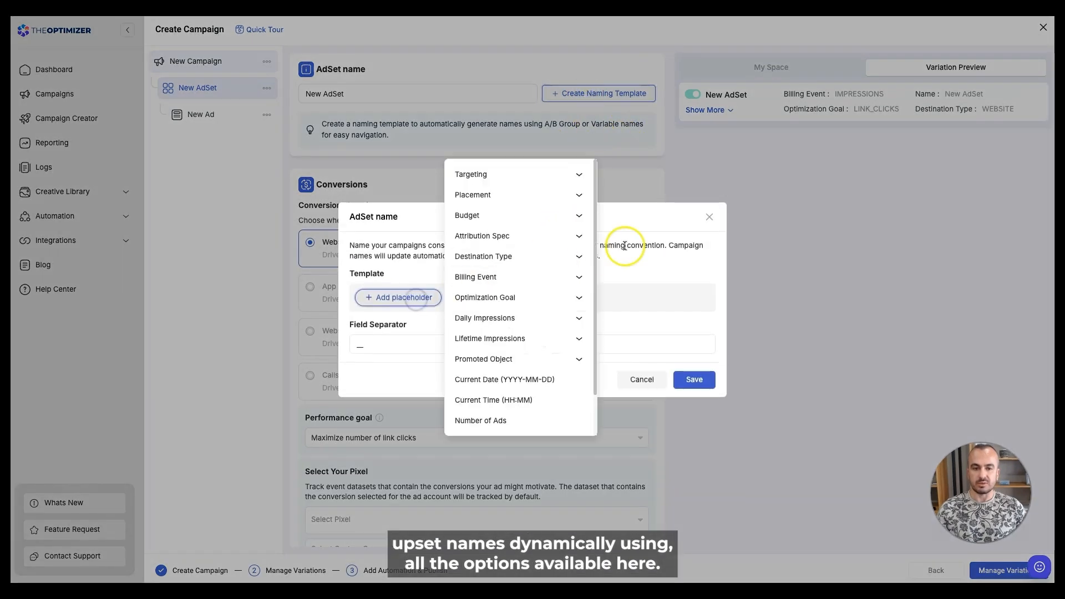
left_click(710, 217)
scroll(488, 238, "down", 3)
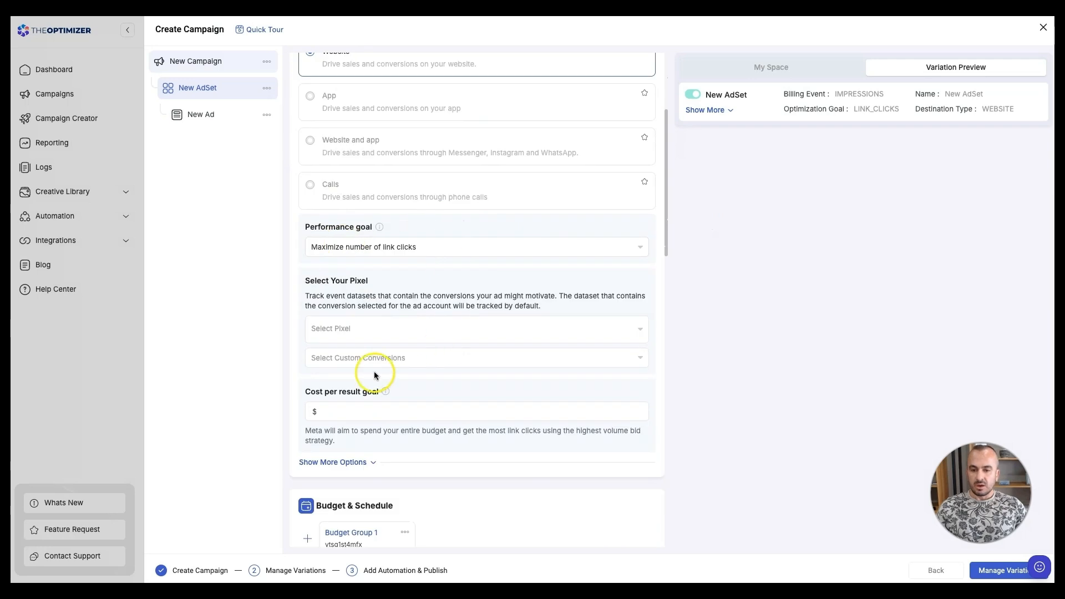
- Track the ad set's conversions with TheOptimizer Pixel and the PageView custom conversion
left_click(347, 330)
left_click(355, 363)
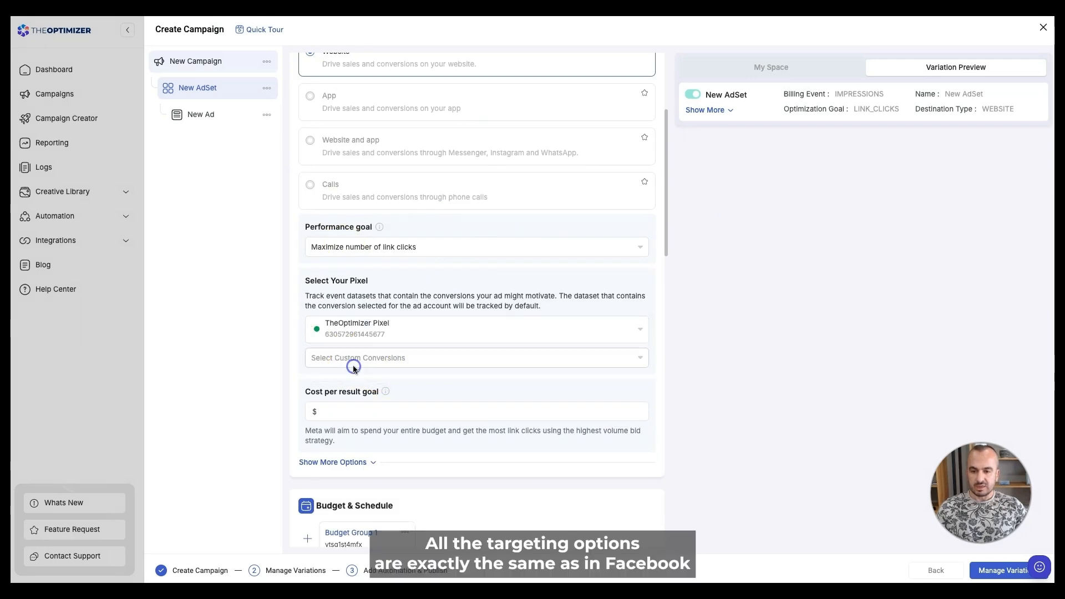
left_click(357, 357)
left_click(340, 463)
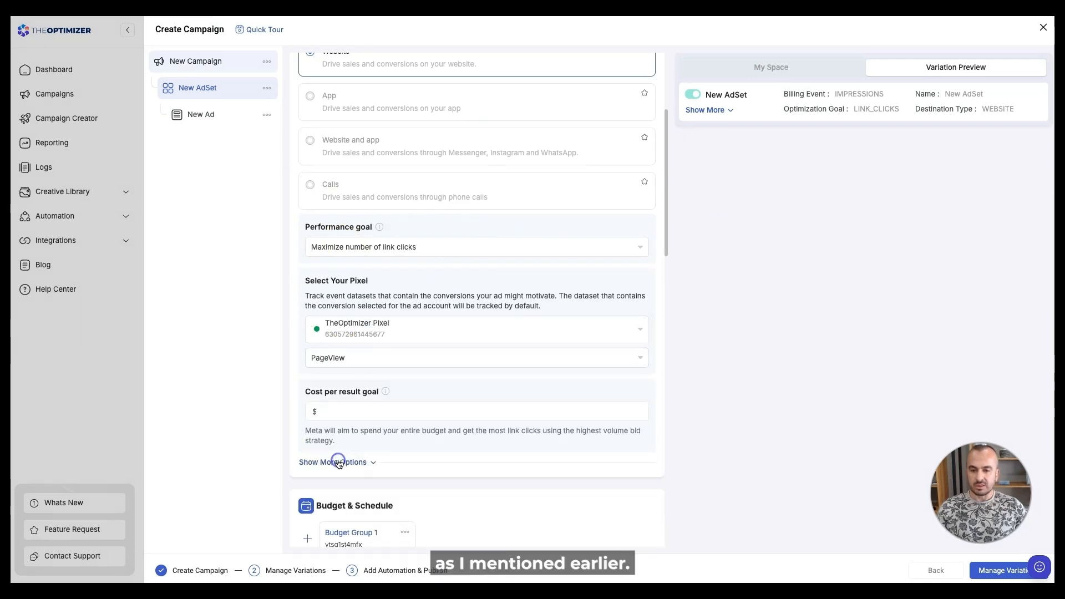
- Scroll through the ad set to confirm Website conversion, link-clicks goal and TheOptimizer Pixel
scroll(418, 326, "down", 1)
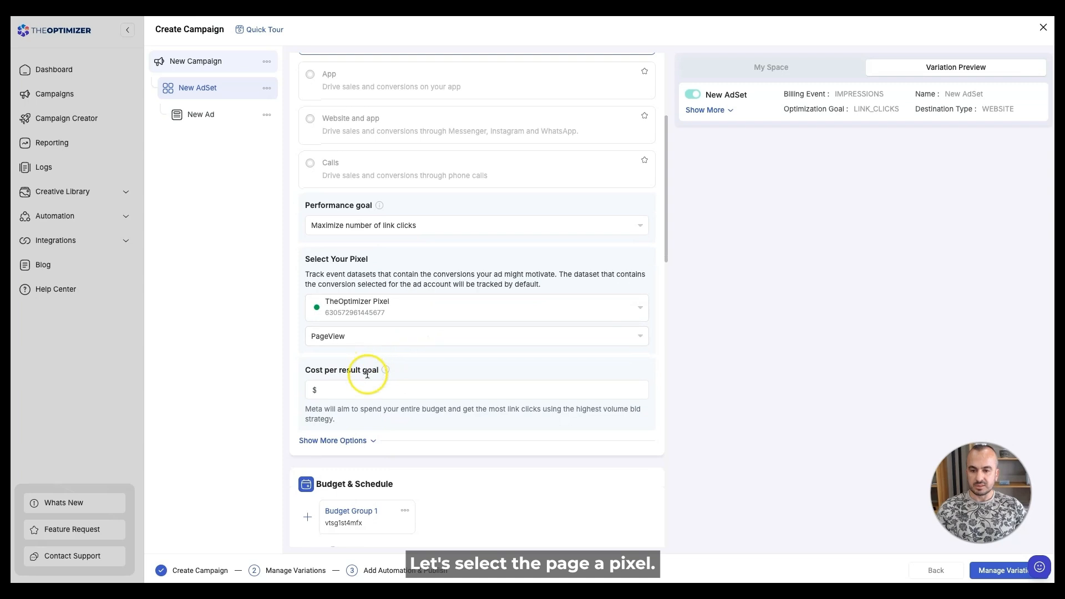
scroll(355, 428, "down", 4)
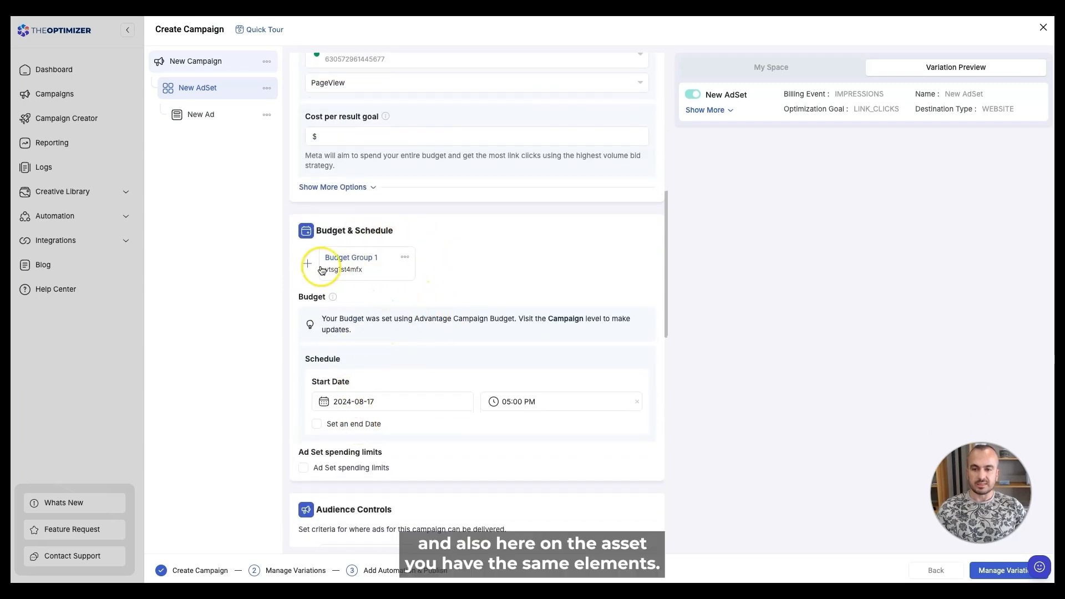
scroll(361, 264, "down", 1)
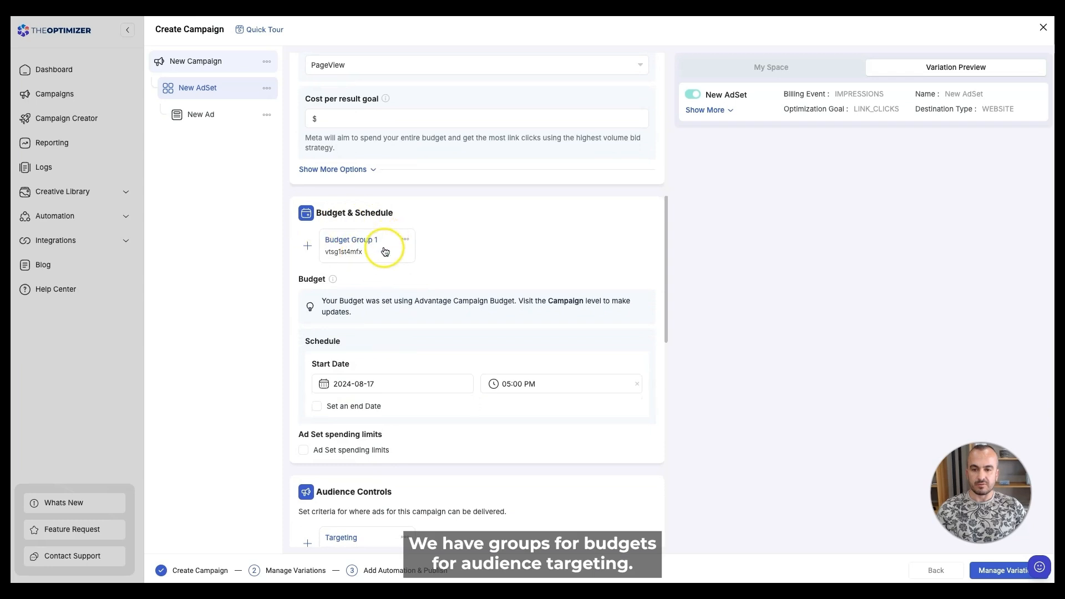
scroll(372, 247, "down", 3)
scroll(374, 249, "up", 1)
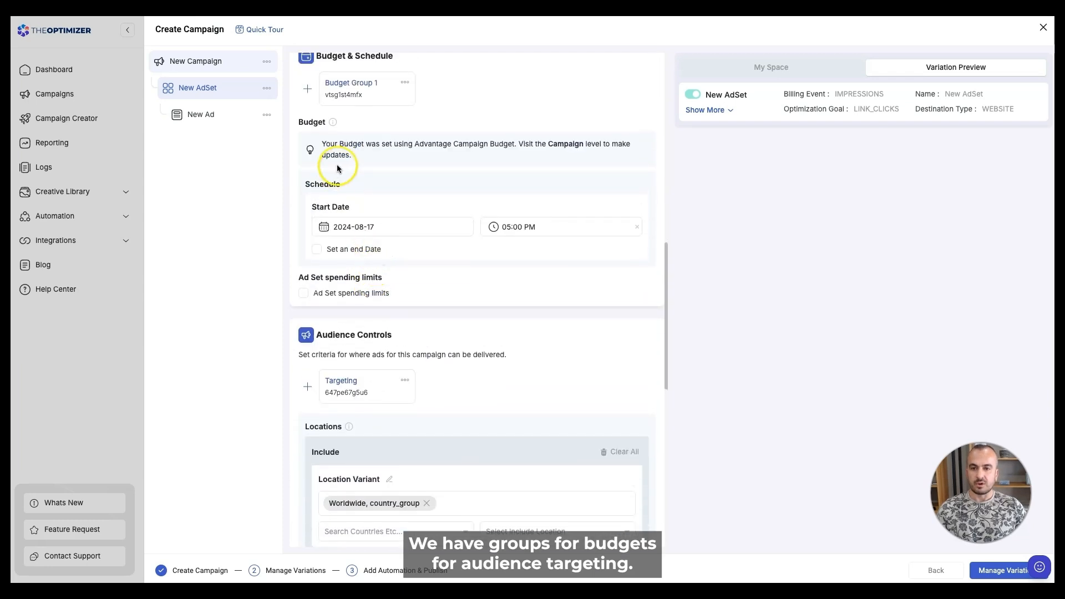
scroll(389, 369, "down", 1)
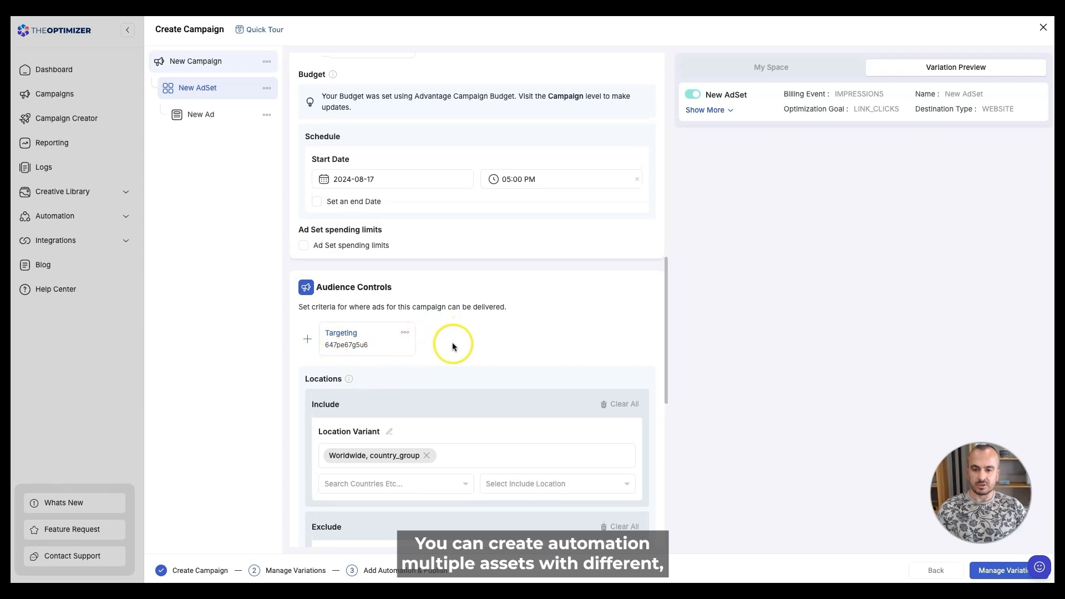
scroll(439, 358, "down", 1)
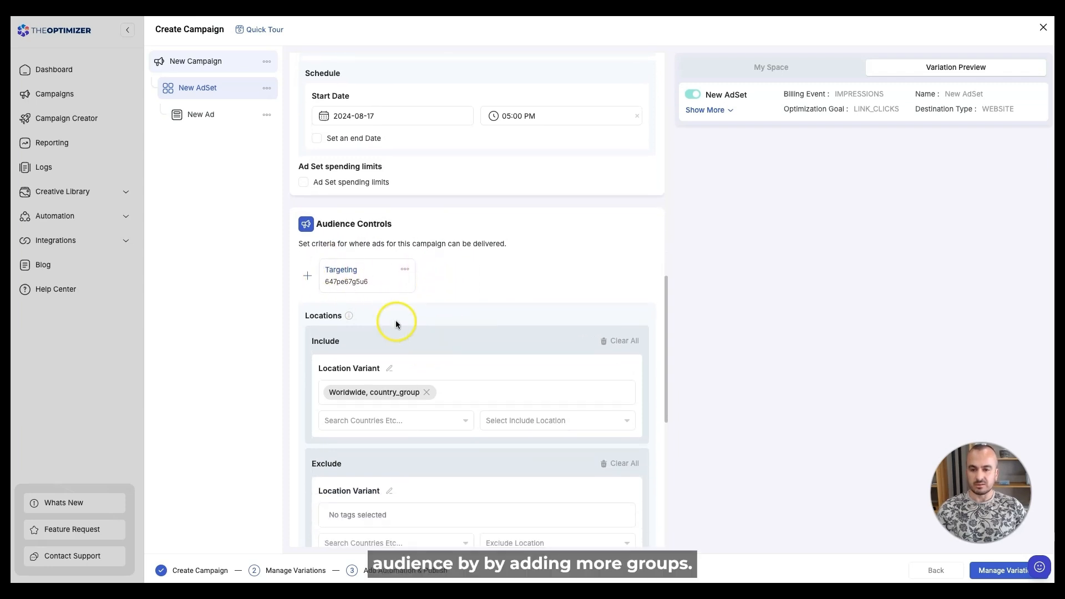
scroll(471, 300, "down", 7)
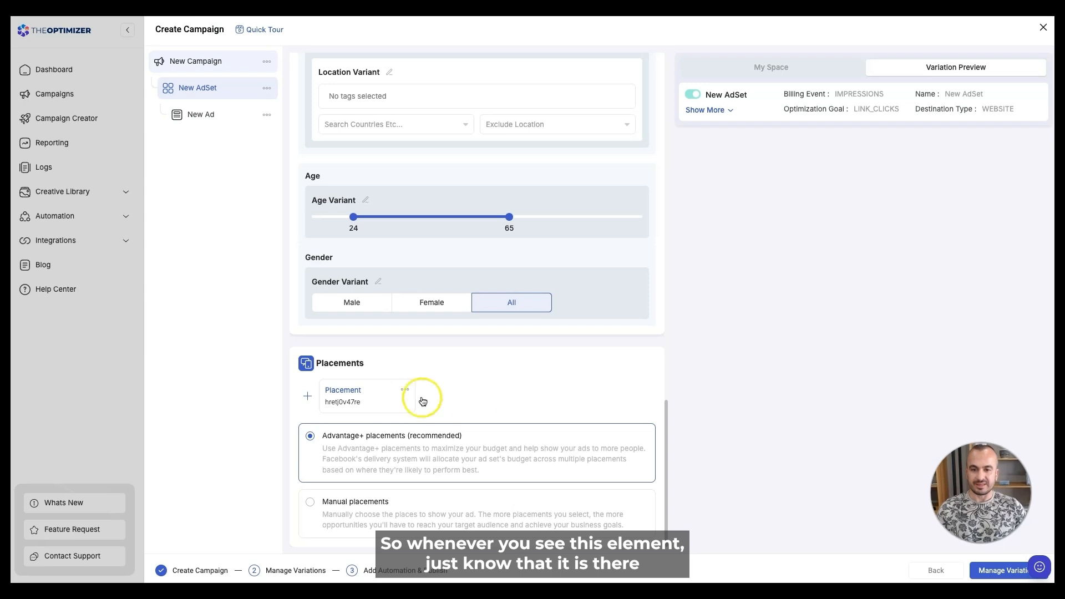
scroll(474, 408, "up", 7)
scroll(474, 411, "up", 12)
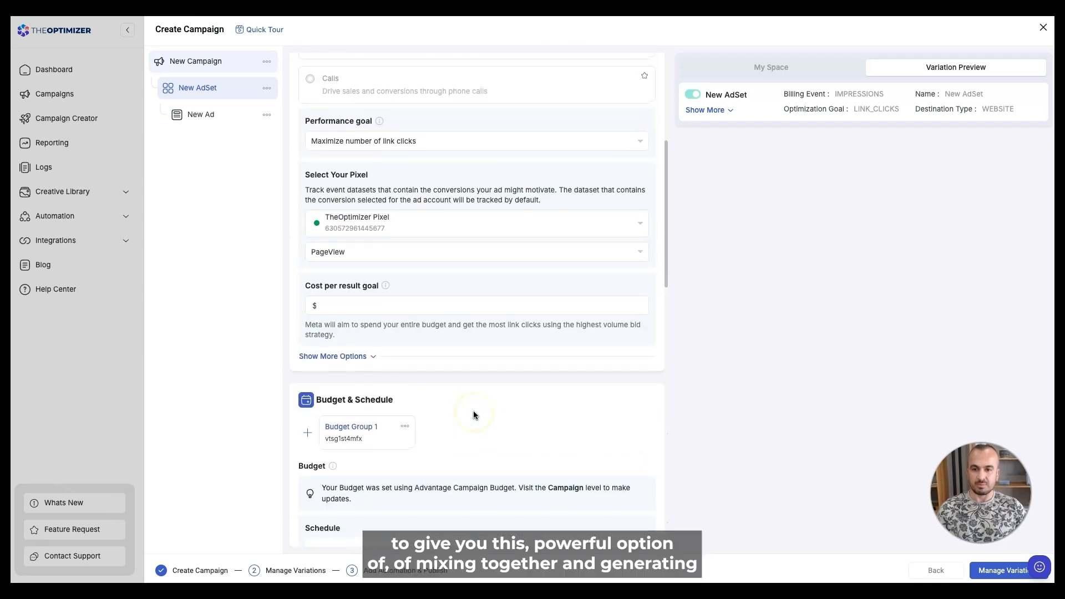
scroll(494, 396, "up", 1)
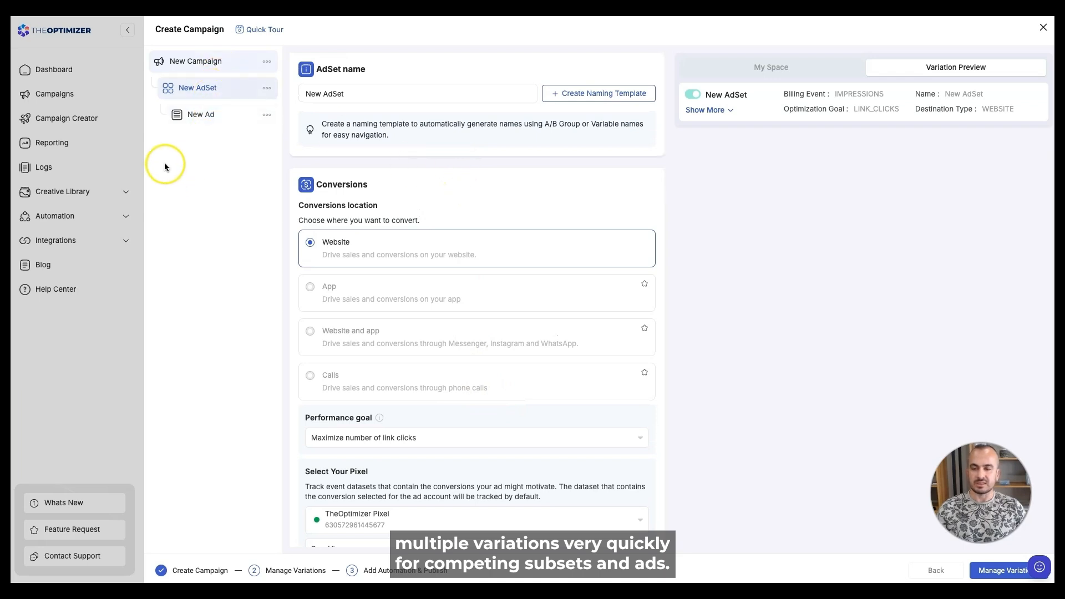
- Select New Ad in the tree and bring up Add Media under its Ad creative
left_click(199, 114)
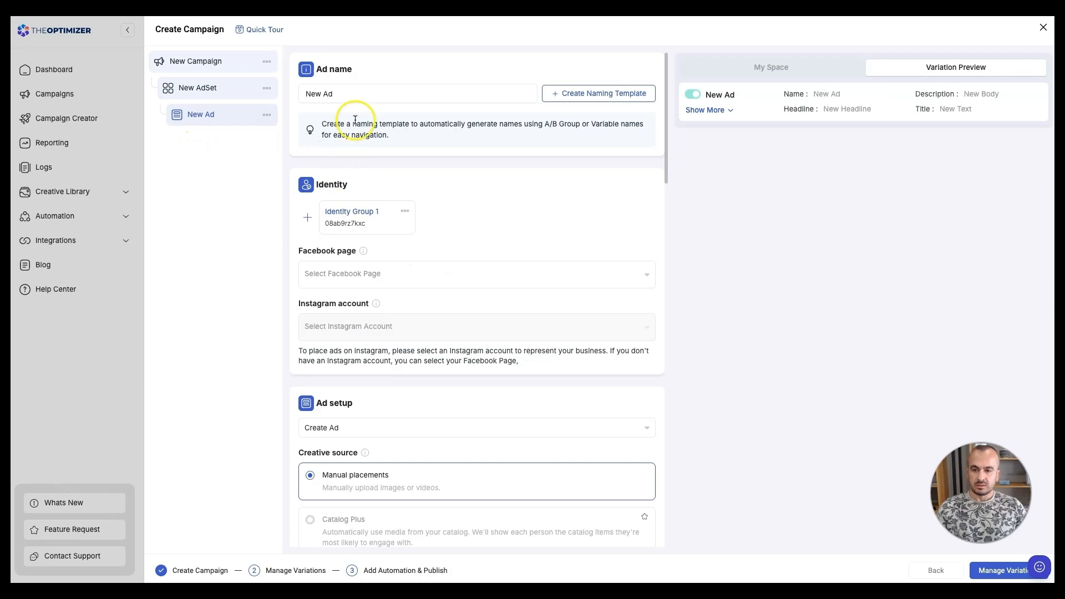
scroll(507, 224, "down", 1)
scroll(508, 228, "down", 7)
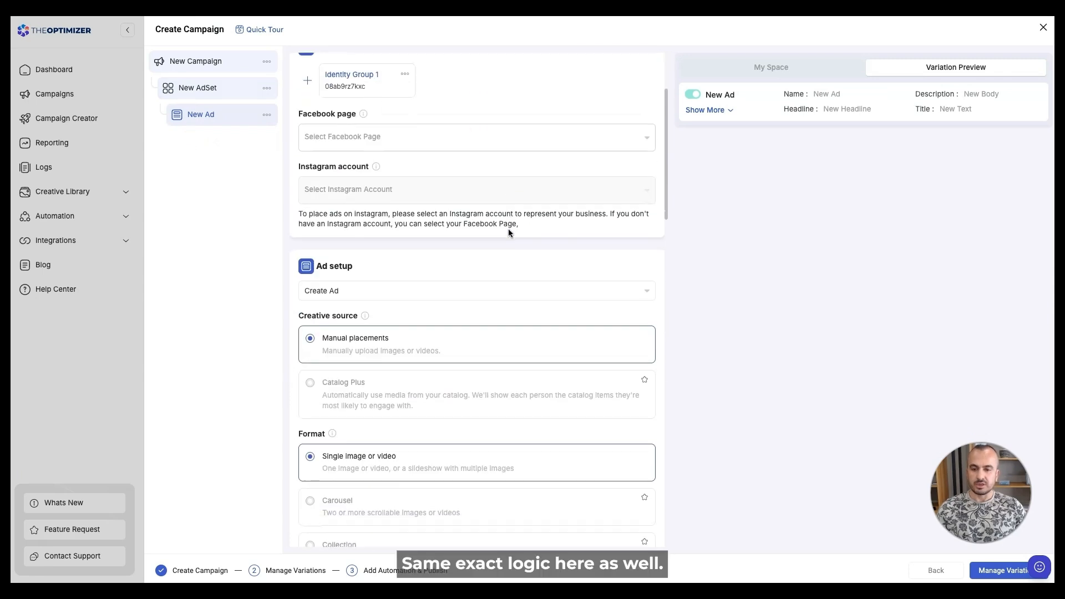
scroll(401, 280, "down", 2)
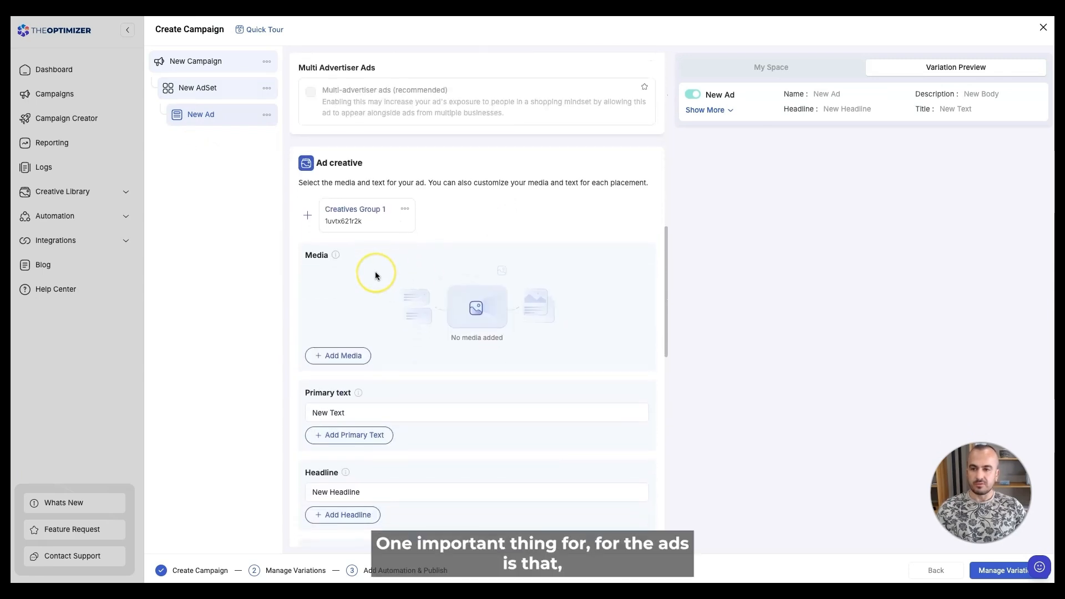
scroll(370, 273, "down", 3)
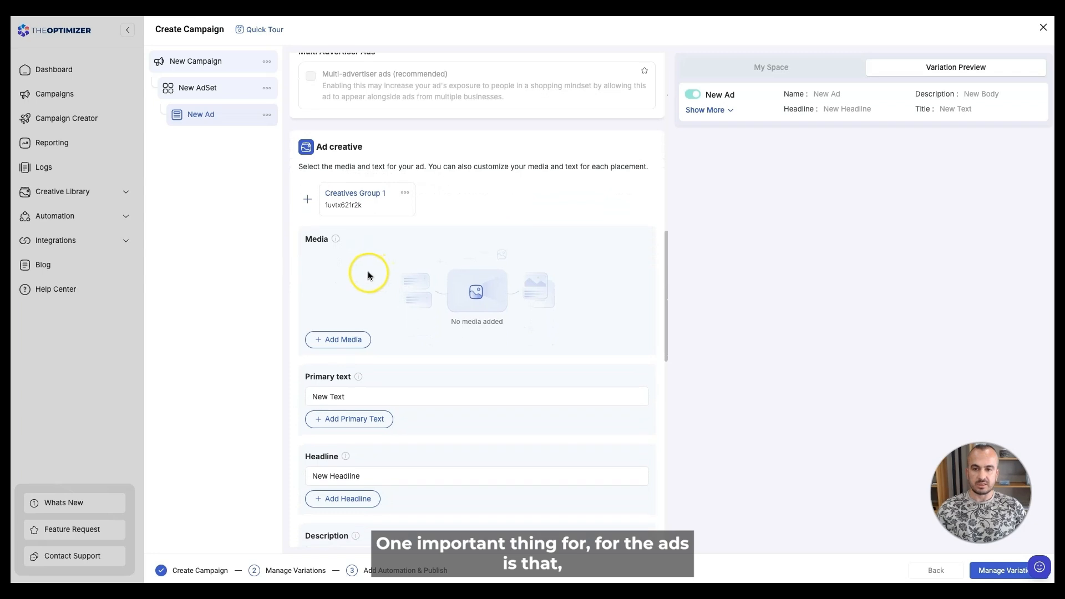
left_click(340, 305)
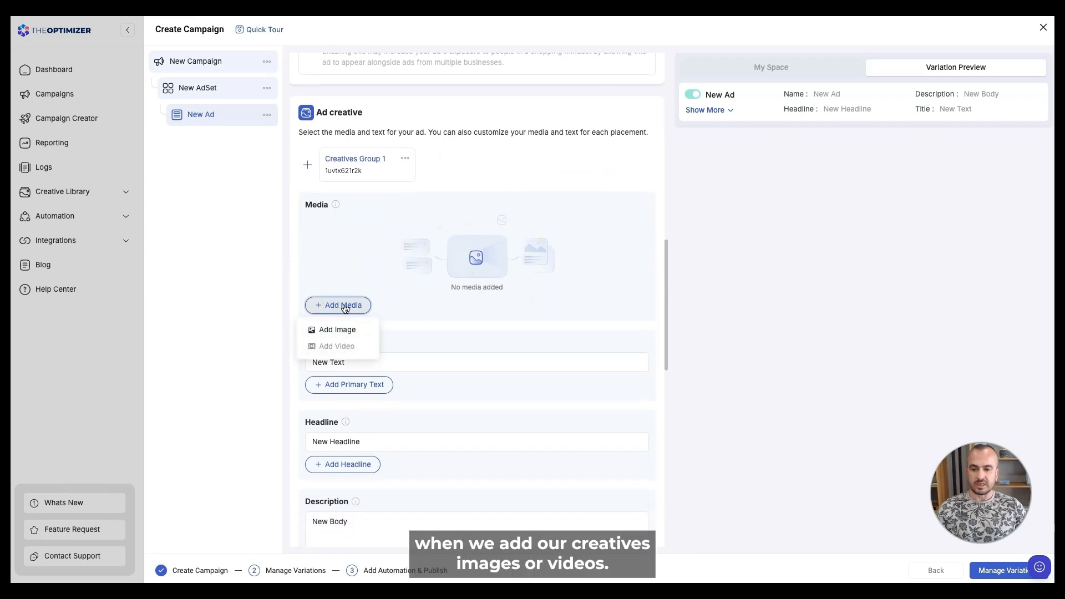
- Add four images to Creatives Group 1 via Select Media and save the placements
left_click(322, 330)
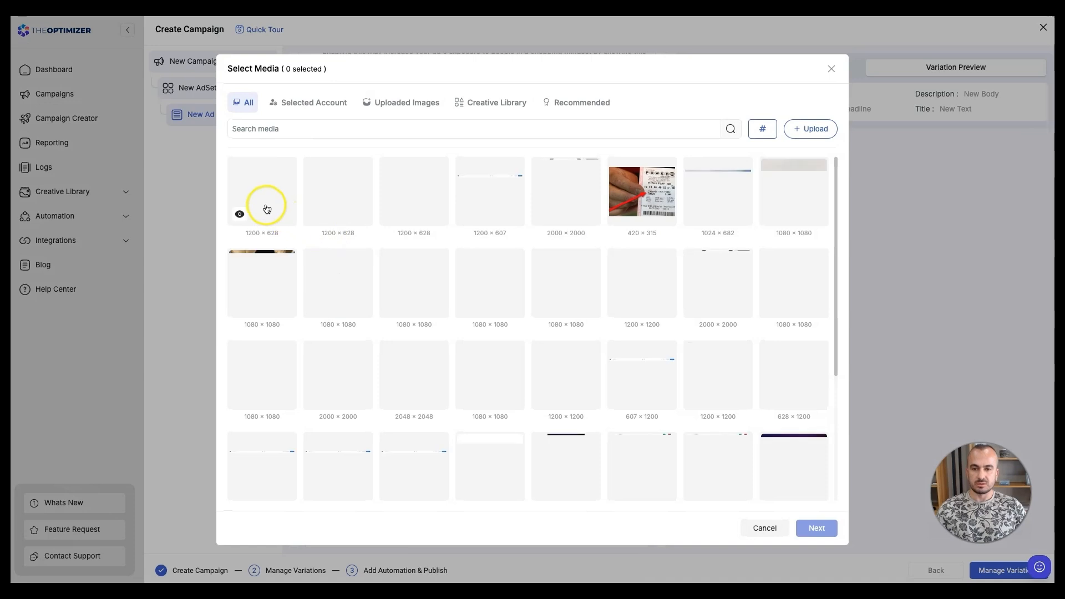
left_click(269, 198)
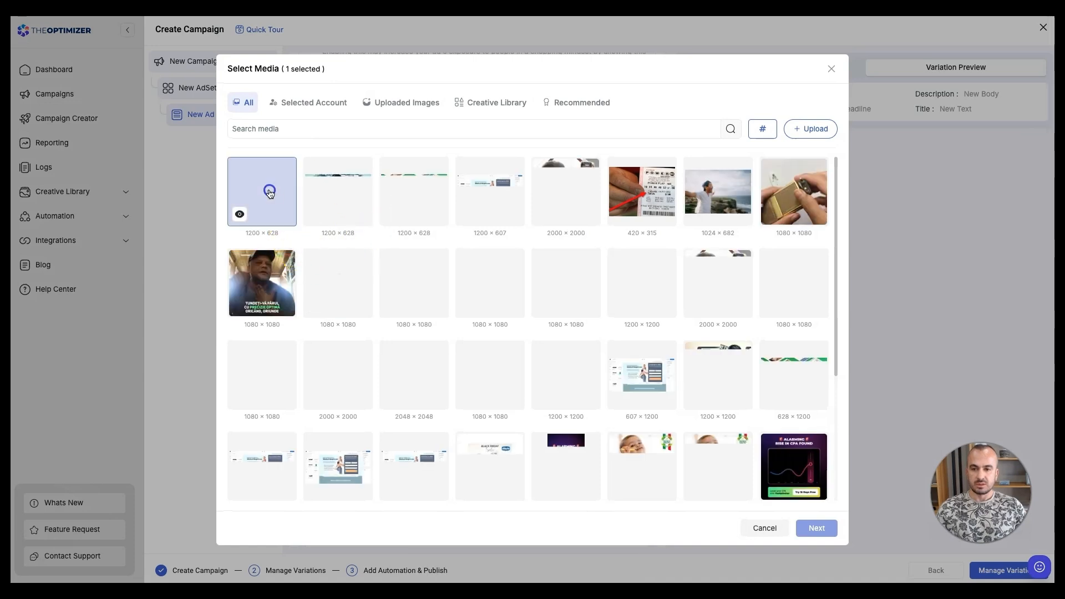
left_click(331, 197)
left_click(409, 202)
left_click(486, 200)
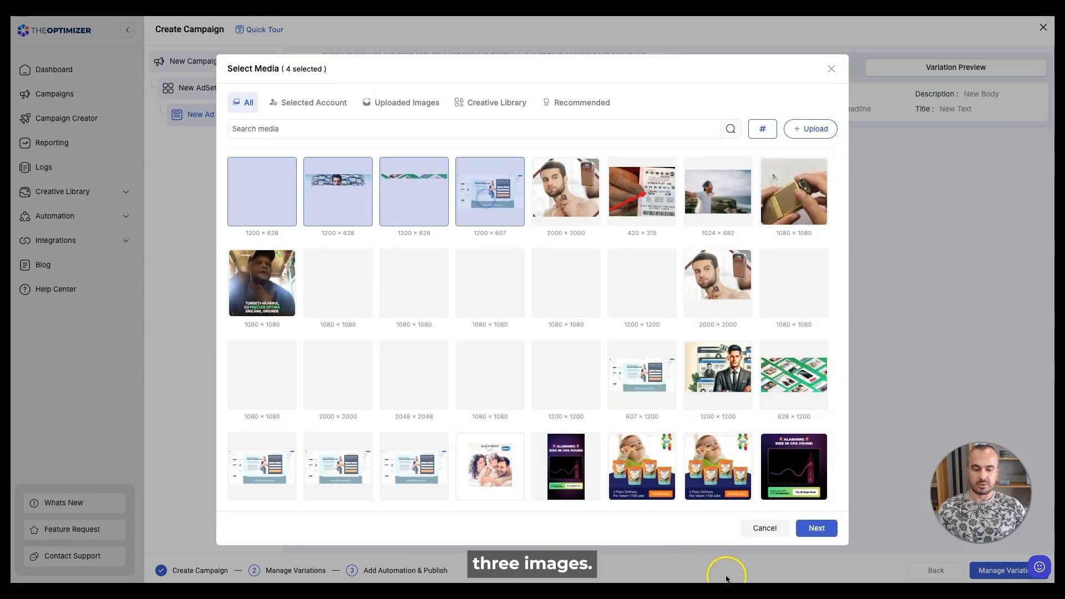
left_click(815, 528)
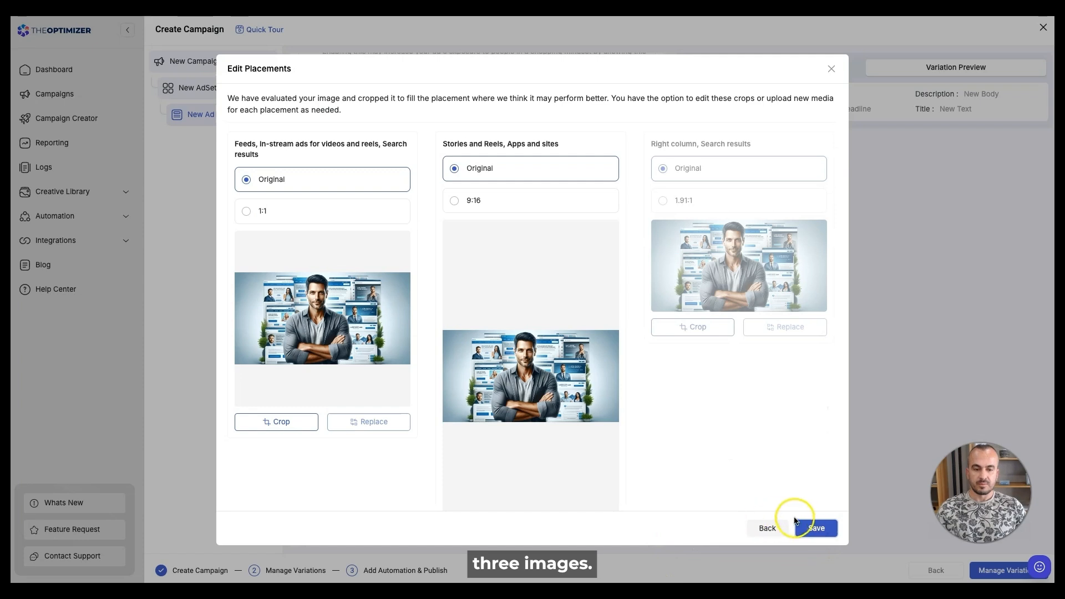
left_click(811, 527)
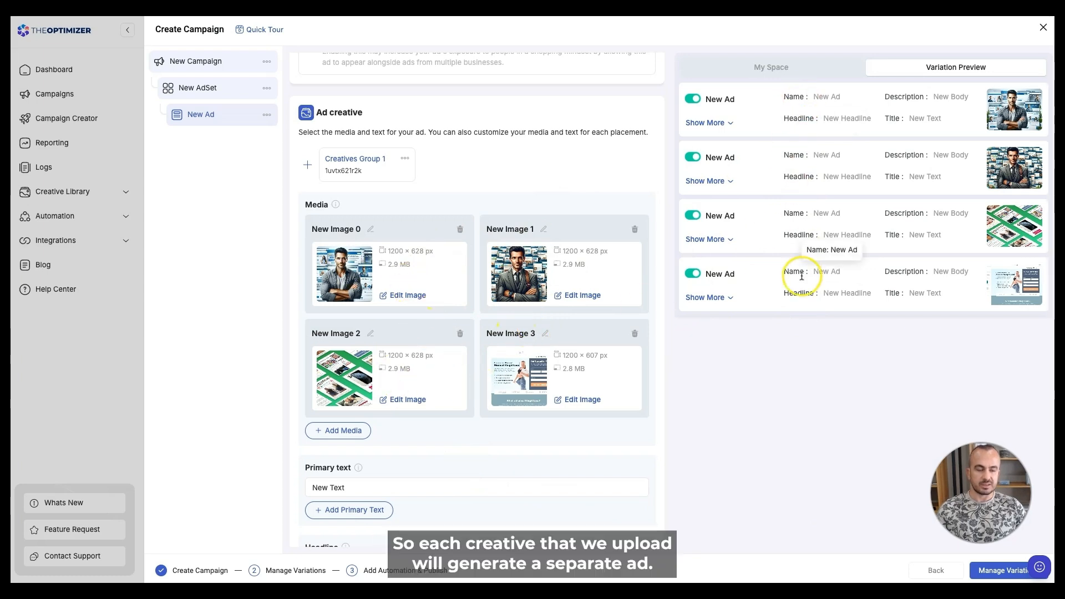
scroll(567, 405, "down", 3)
- Add one extra primary text, headline and description variation to the creative
left_click(374, 289)
left_click(339, 307)
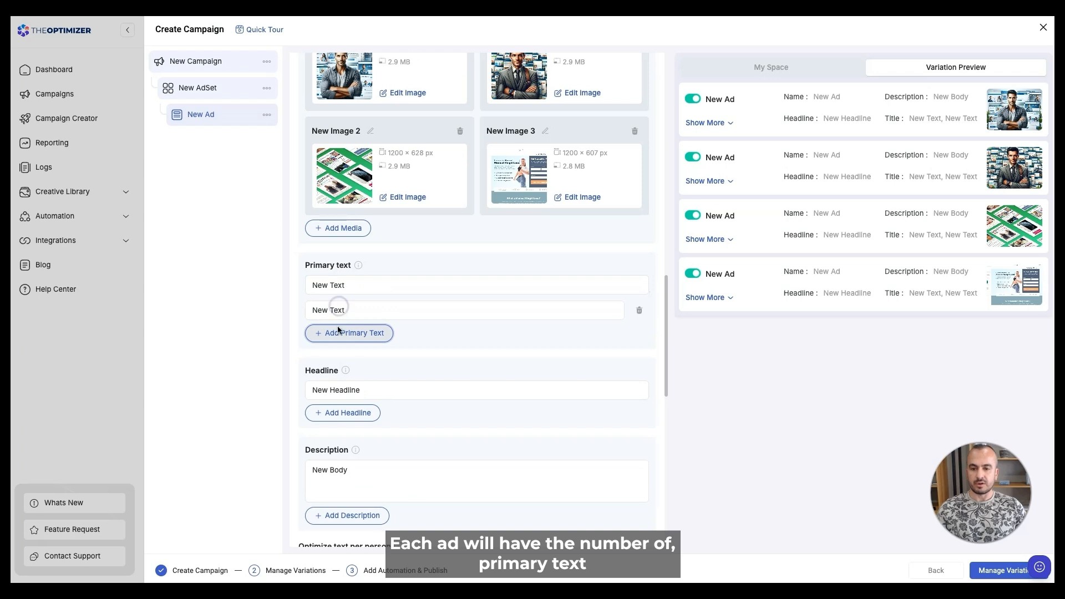
left_click(329, 420)
scroll(368, 442, "down", 2)
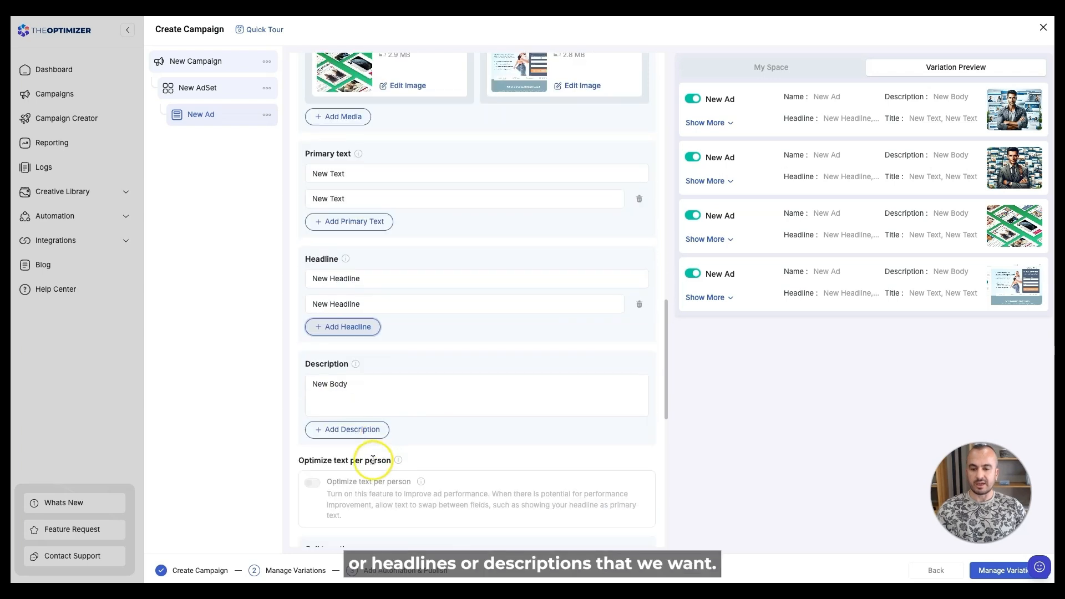
left_click(347, 432)
scroll(454, 397, "up", 2)
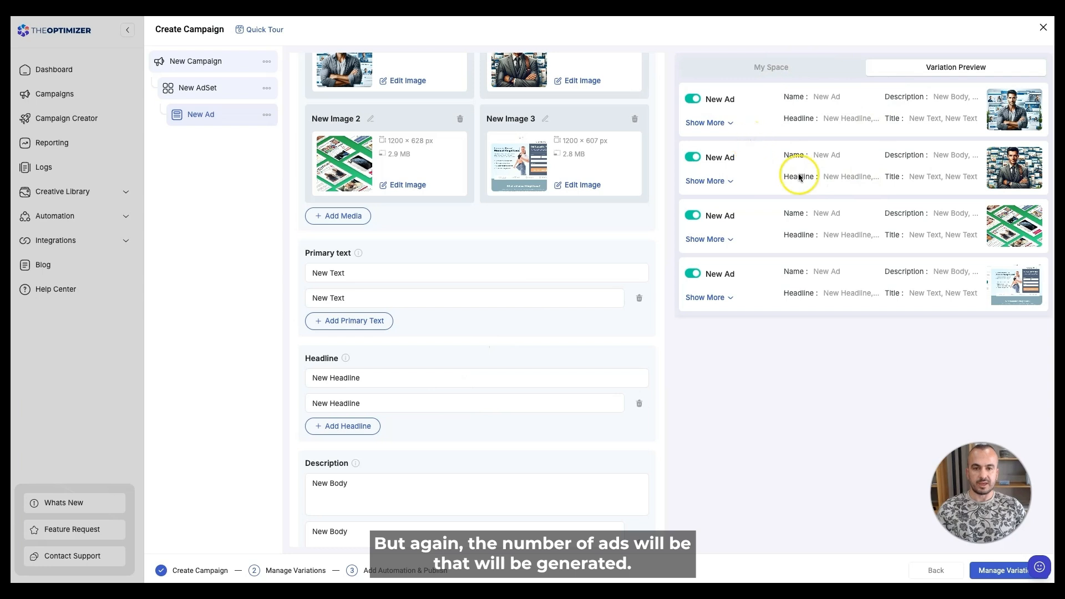
scroll(478, 259, "up", 2)
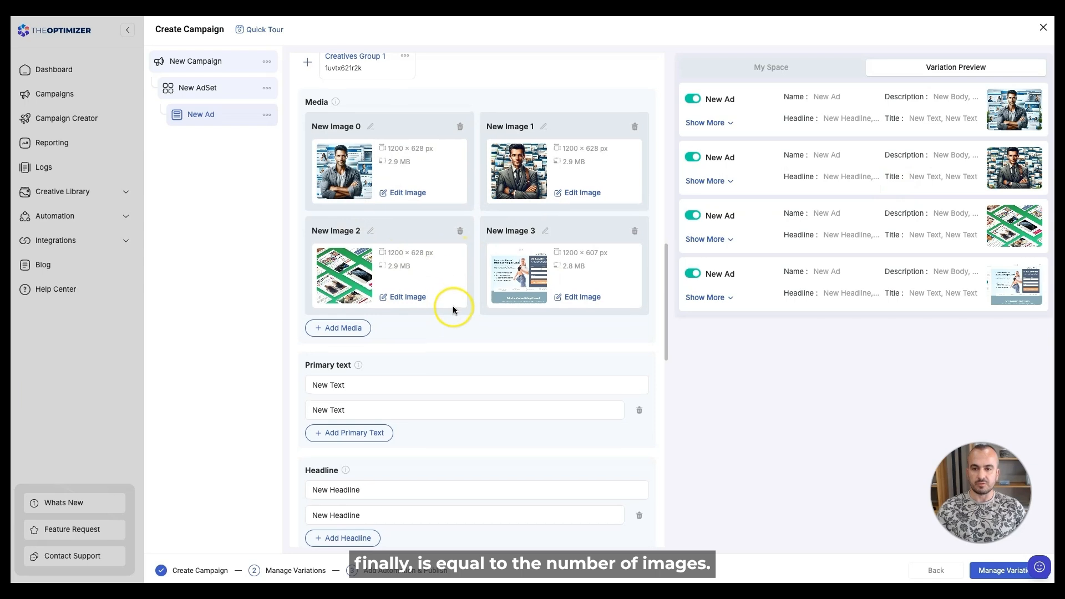
scroll(444, 303, "up", 2)
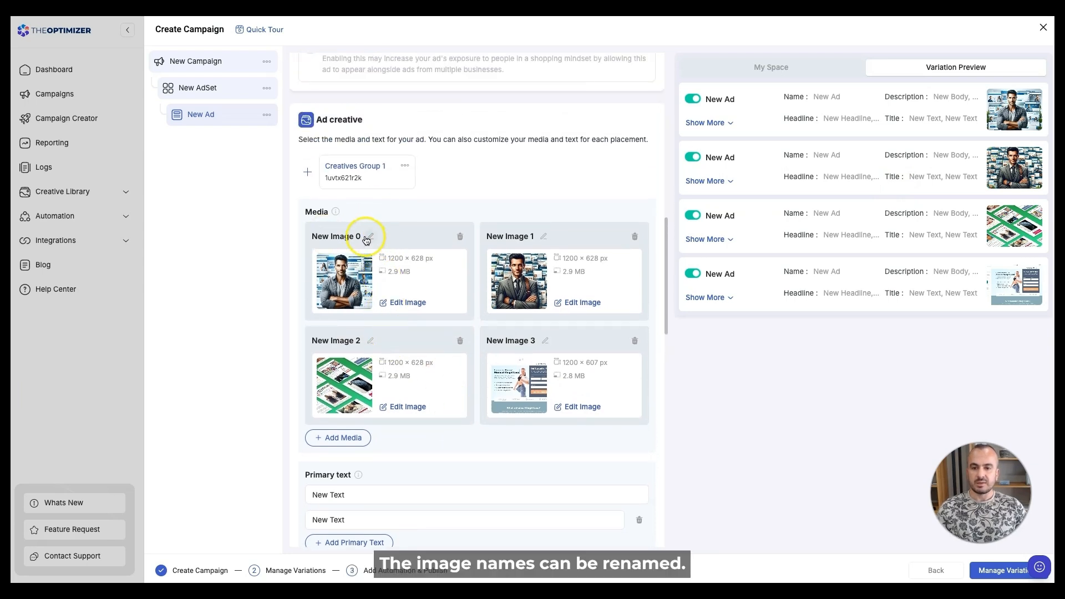
- Open and dismiss the rename prompt for New Image 0, leaving its name unchanged
left_click(370, 236)
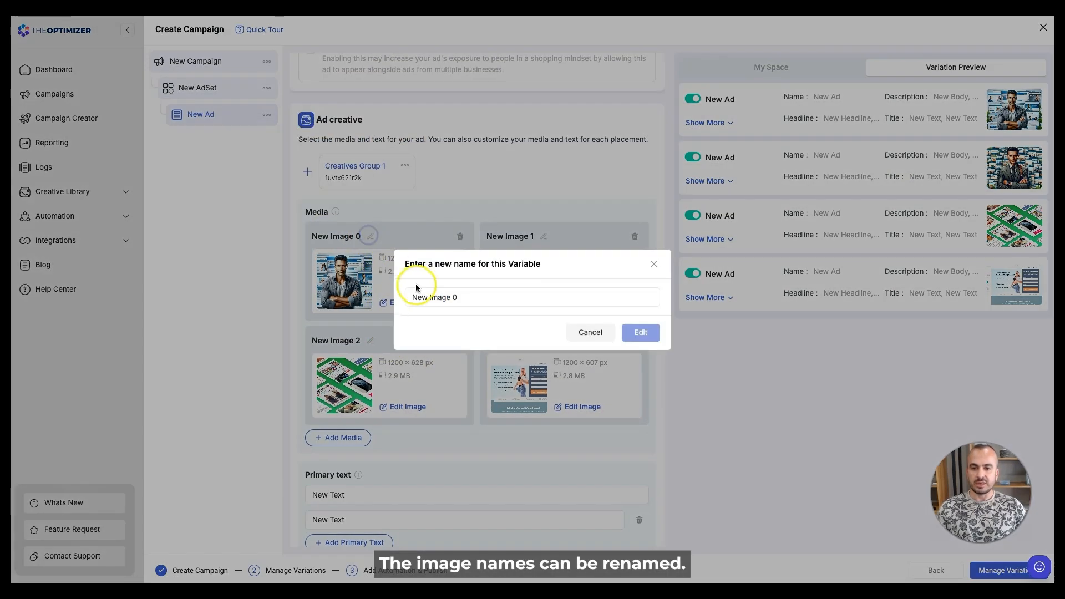
left_click(654, 265)
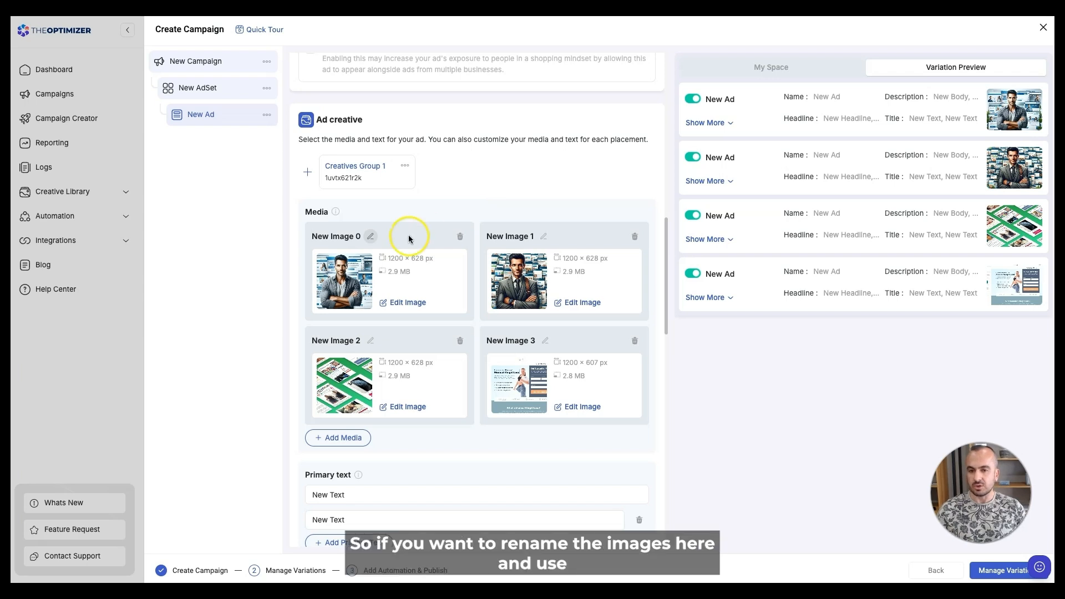
left_click(371, 236)
left_click(657, 265)
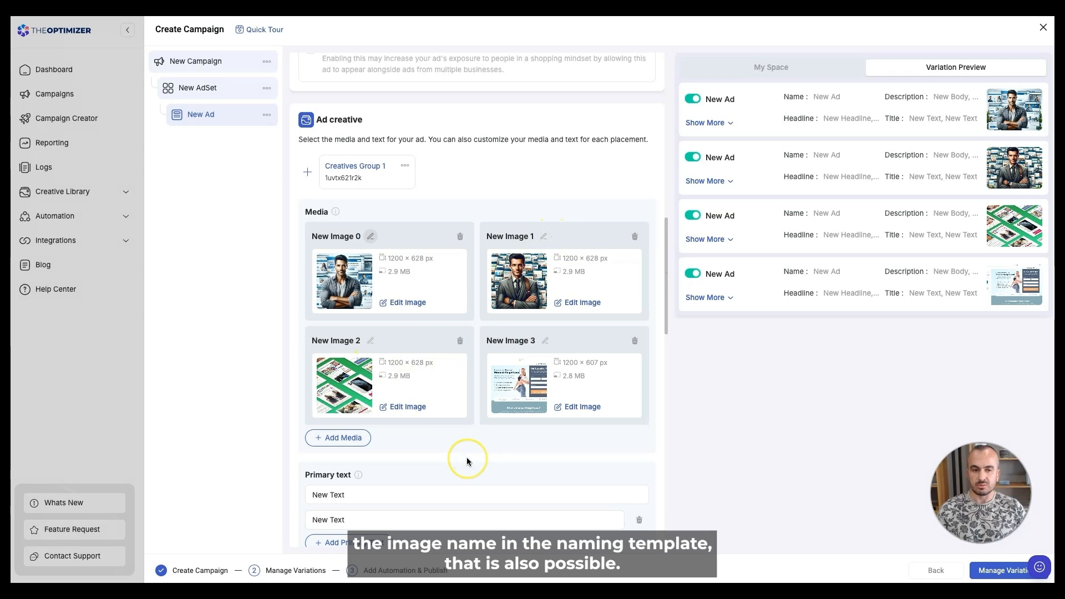
- Scroll to the Destination section and begin entering the Website URL
scroll(443, 461, "down", 1)
scroll(443, 460, "down", 10)
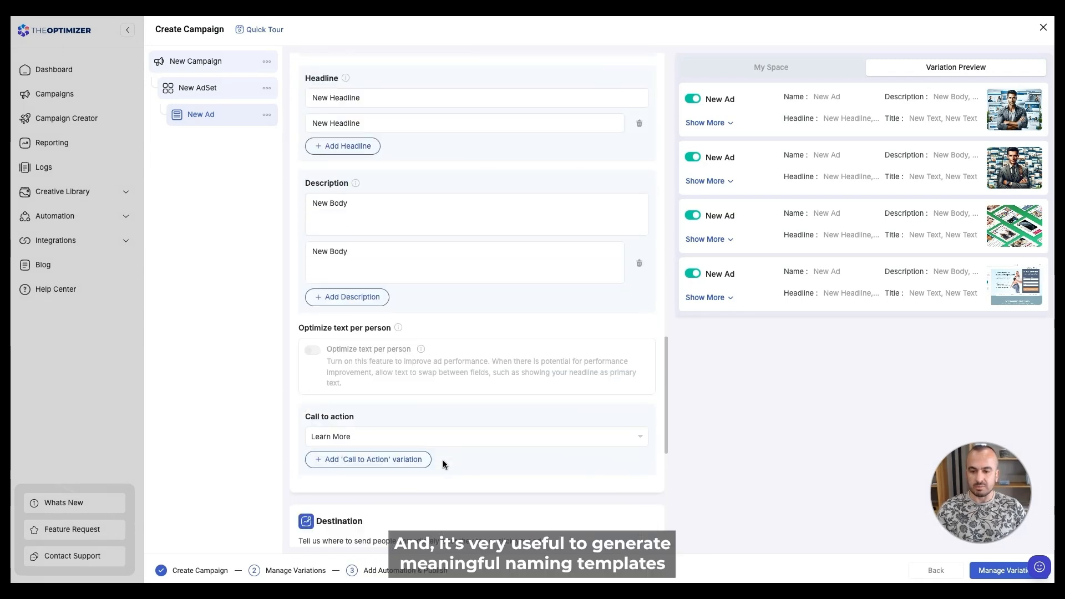
scroll(443, 464, "down", 8)
left_click(368, 294)
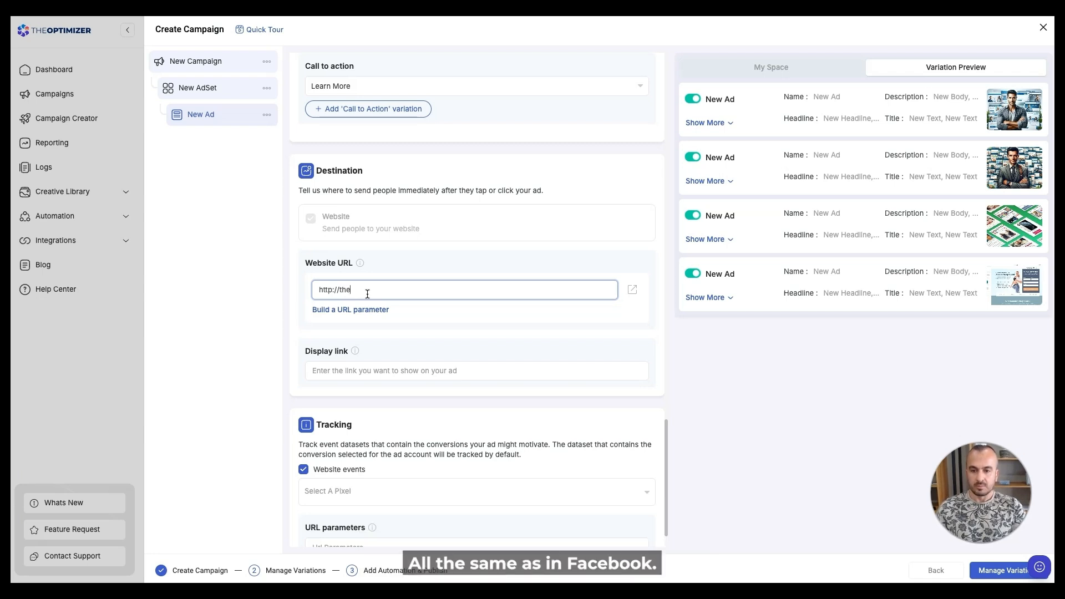
type("optimizer.io")
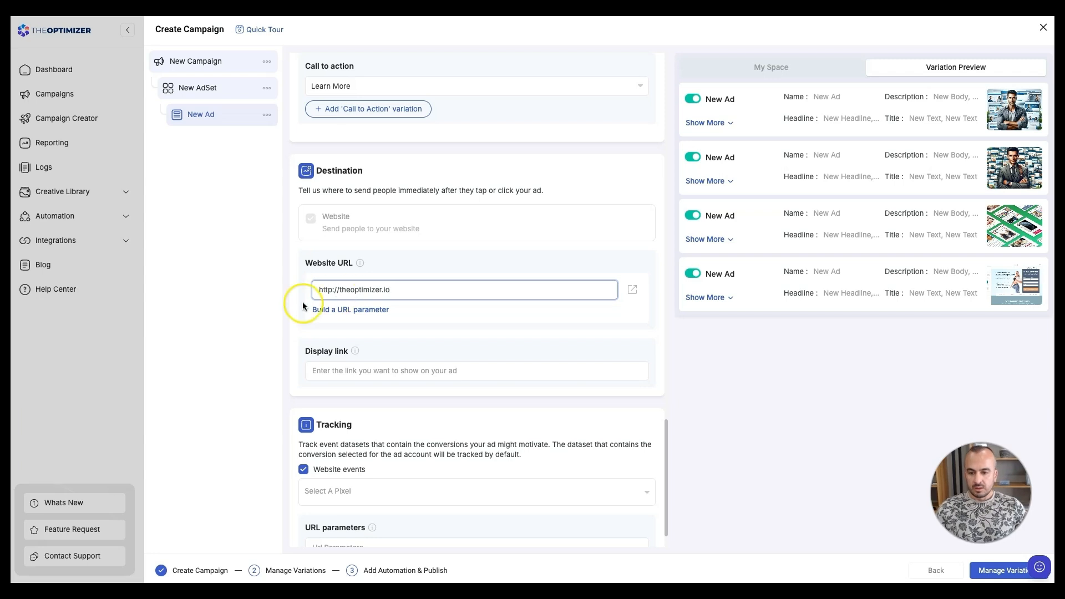
left_click(361, 405)
scroll(361, 405, "down", 1)
left_click(344, 447)
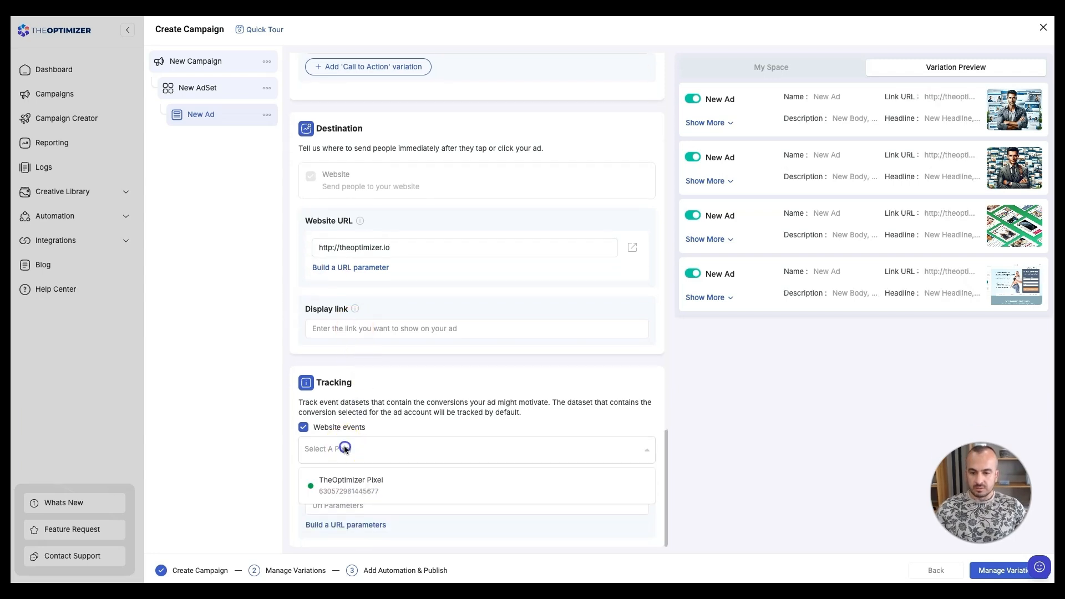
left_click(356, 486)
scroll(388, 390, "up", 10)
scroll(394, 391, "up", 10)
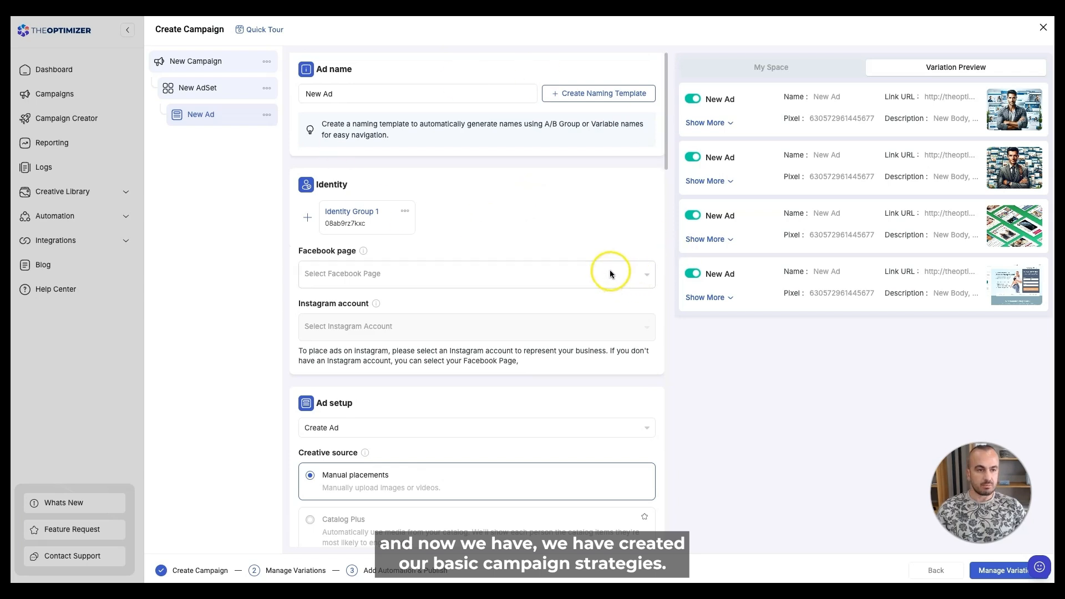
- Review the campaign, ad set and ad settings in the tree before advancing
left_click(197, 61)
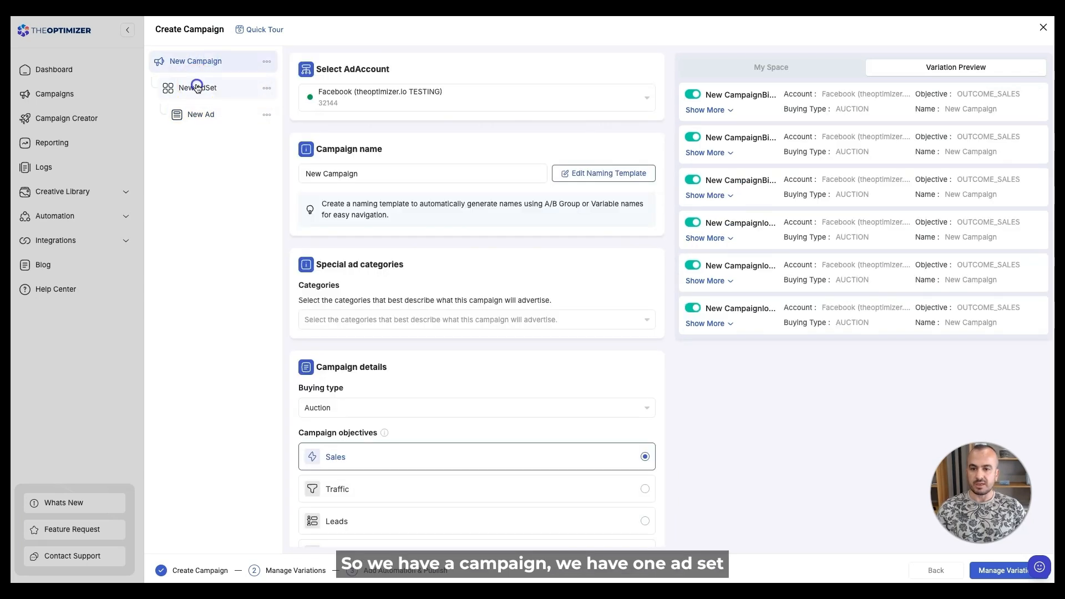
left_click(196, 87)
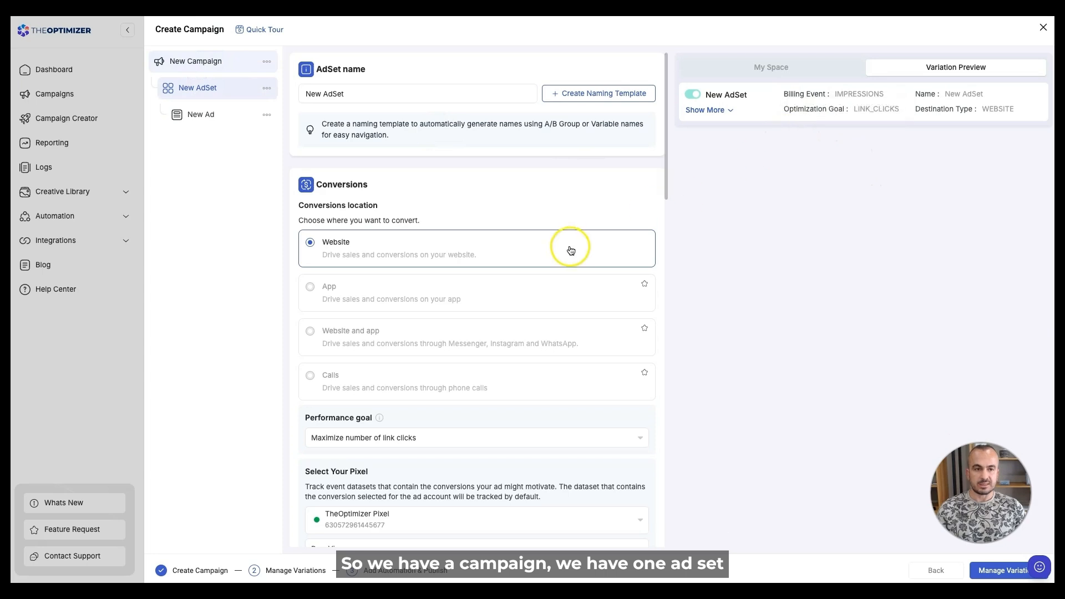
left_click(210, 115)
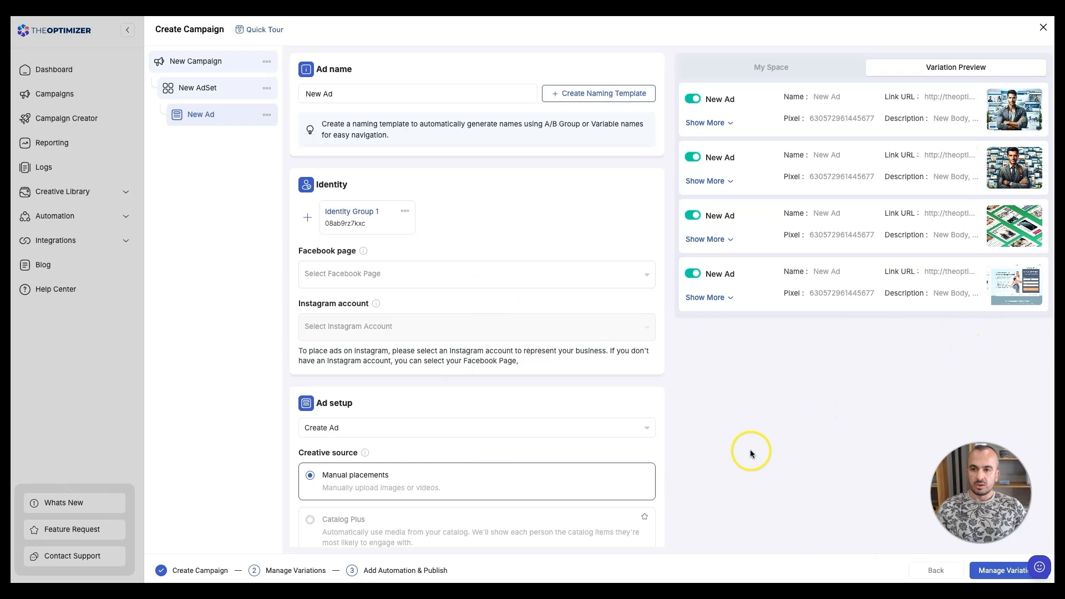
left_click(1003, 571)
- Choose TheOptimizer.io as the Facebook page and proceed to Manage Variations
left_click(334, 273)
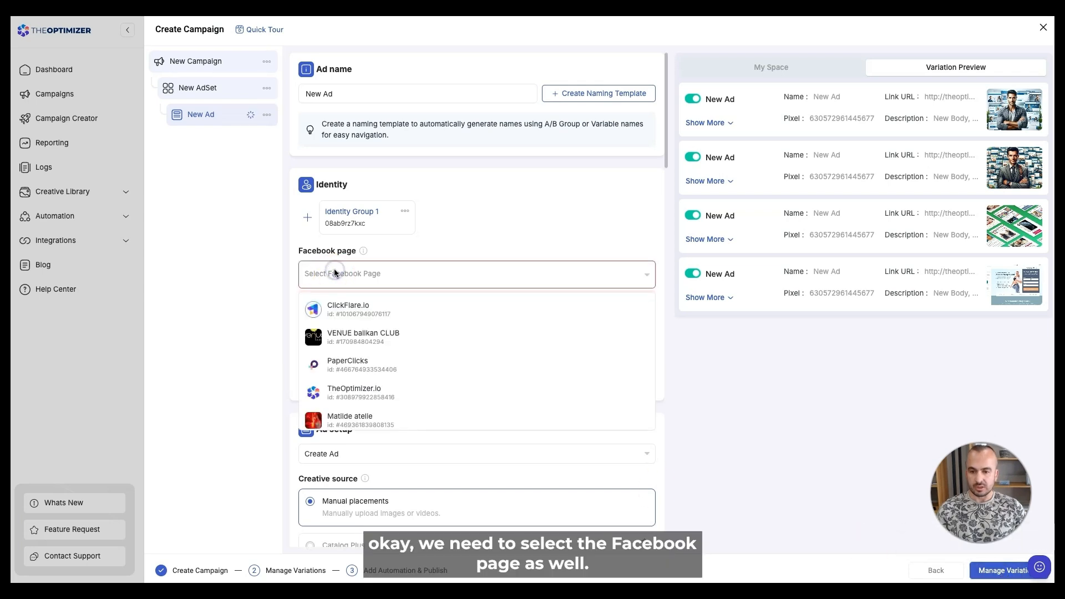
left_click(357, 391)
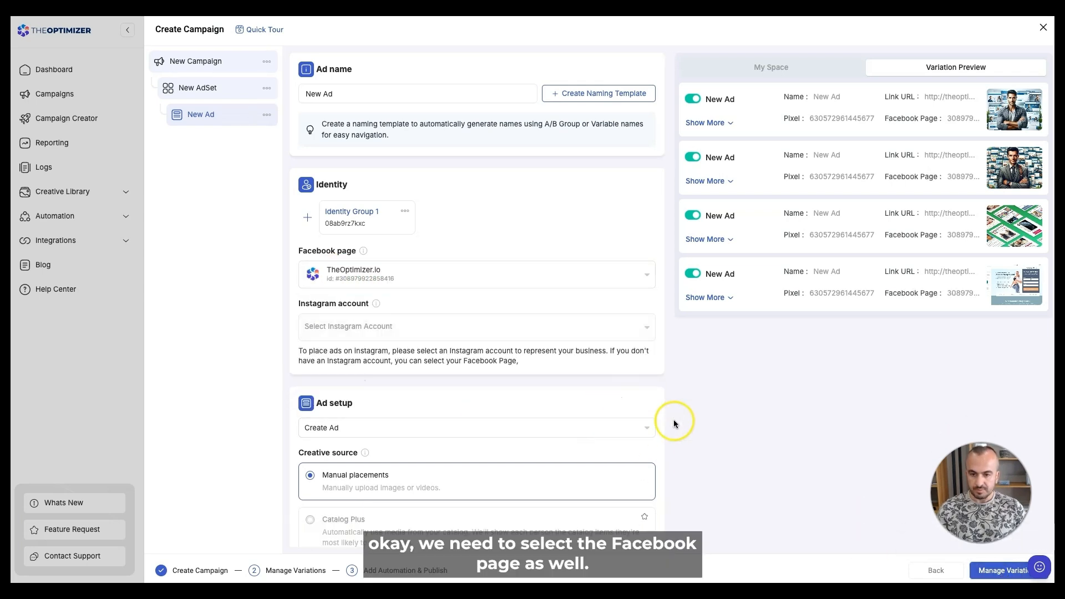
left_click(986, 572)
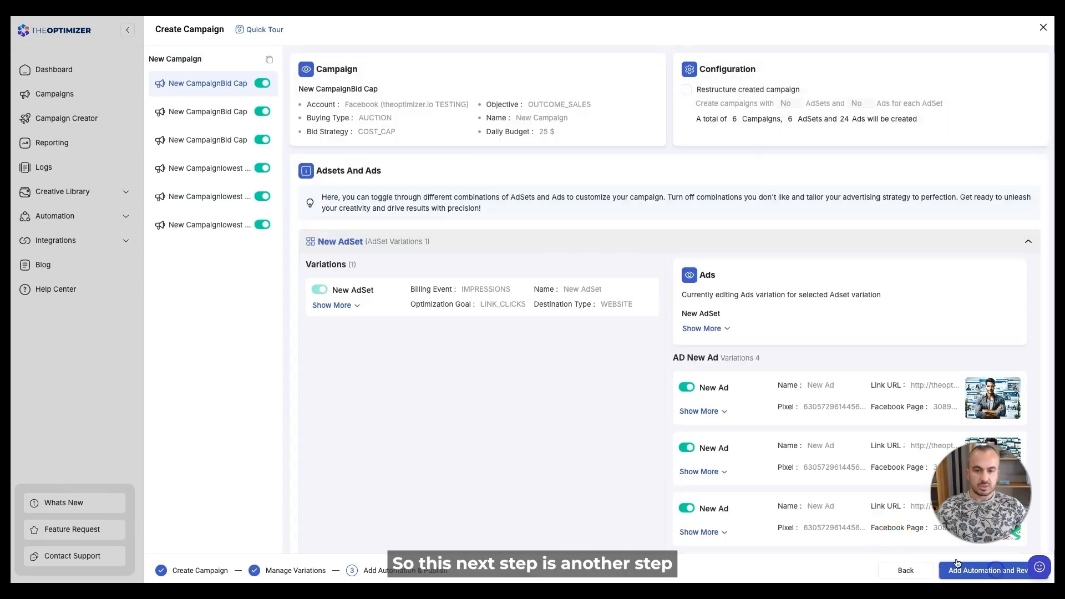
left_click(362, 293)
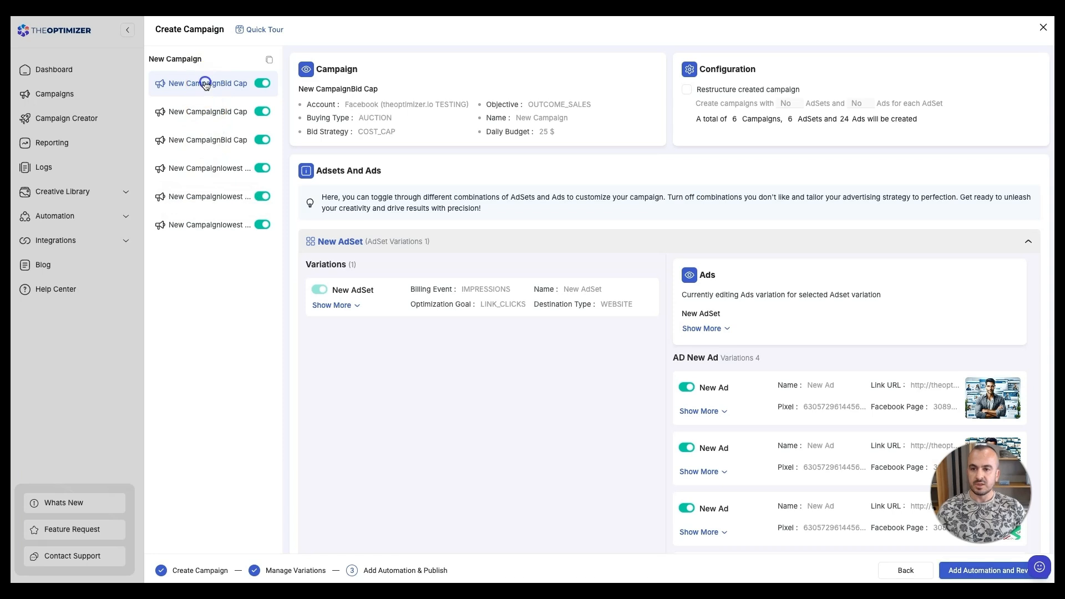
- Switch off the third New CampaignBid Cap campaign in the variations list
left_click(202, 116)
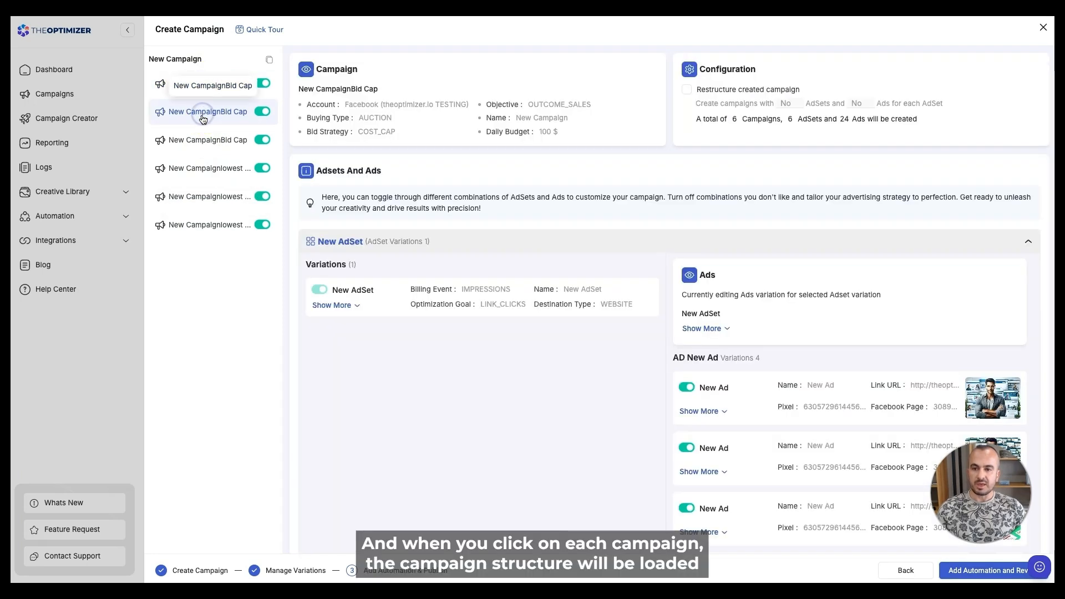
left_click(204, 82)
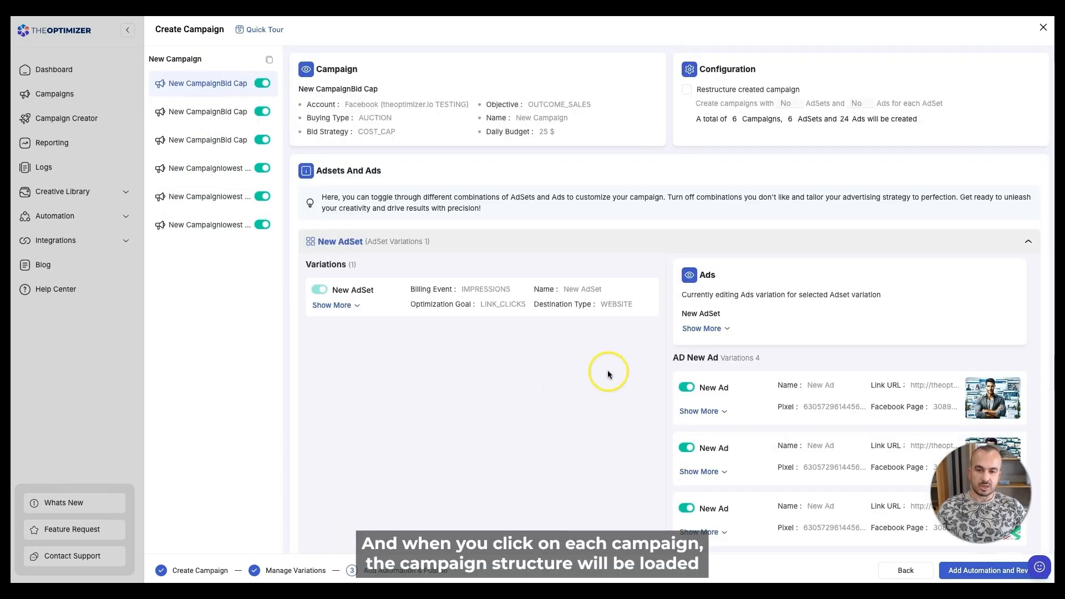
scroll(555, 343, "down", 1)
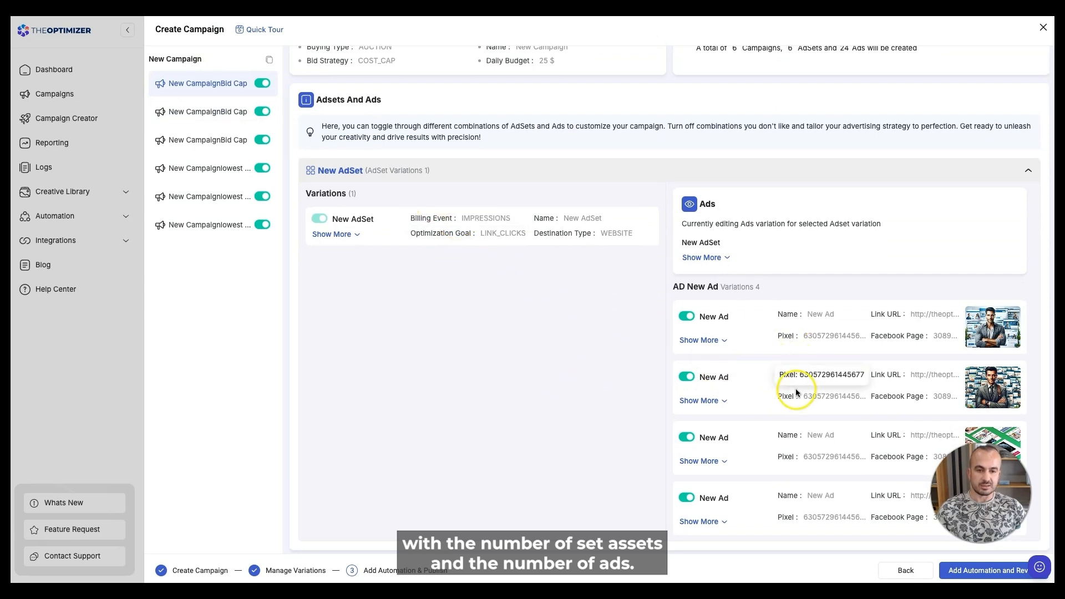
left_click(264, 139)
- Switch off the third New Ad in the first Bid Cap campaign, leaving 19 ads
left_click(223, 86)
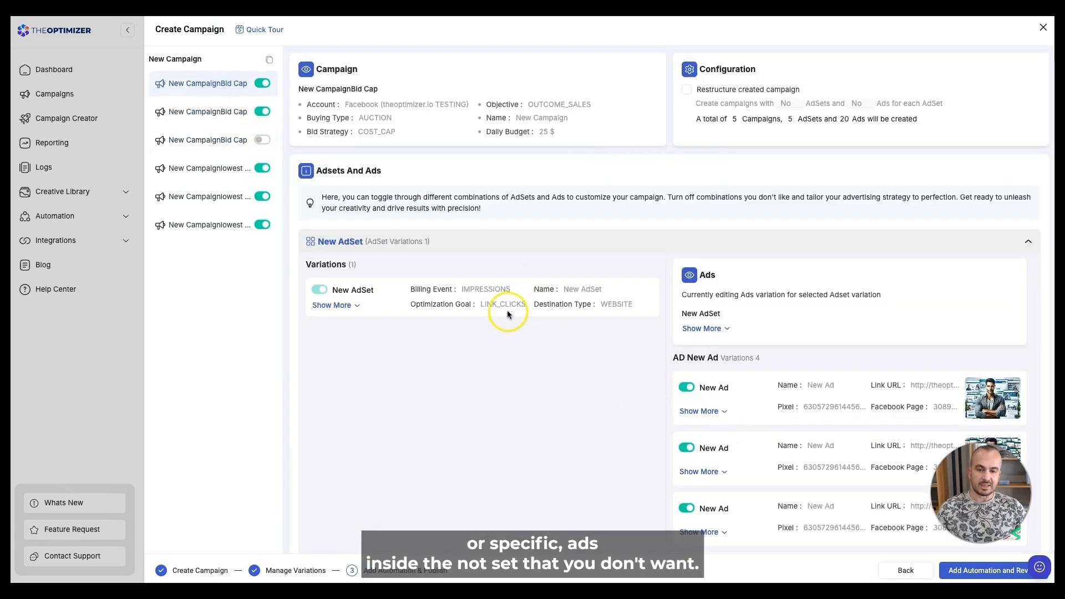
scroll(700, 444, "down", 2)
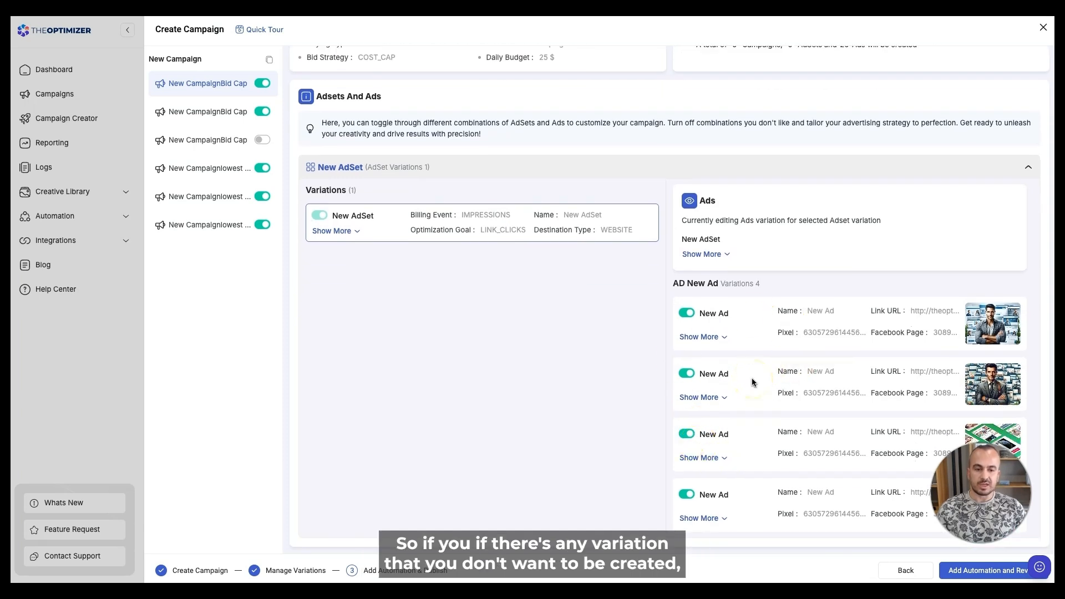
left_click(689, 434)
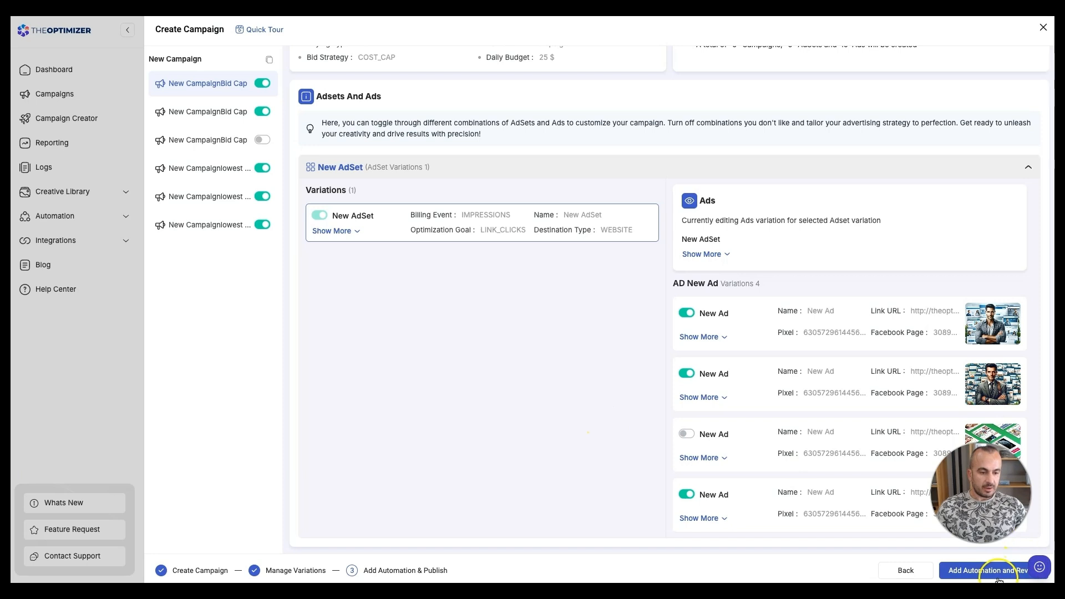
scroll(685, 435, "up", 2)
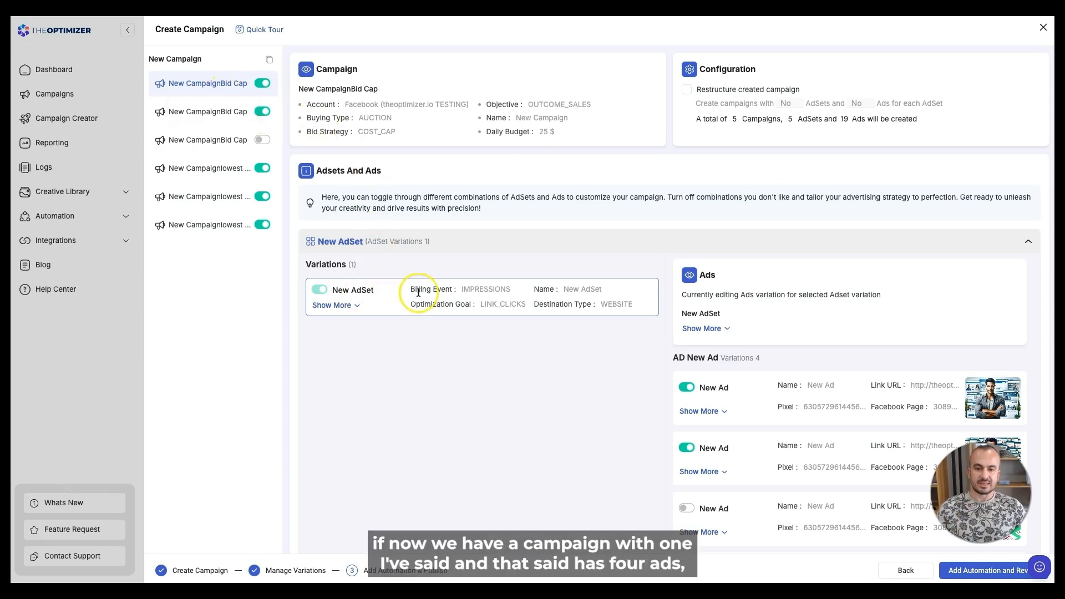
scroll(768, 461, "down", 1)
scroll(788, 452, "up", 1)
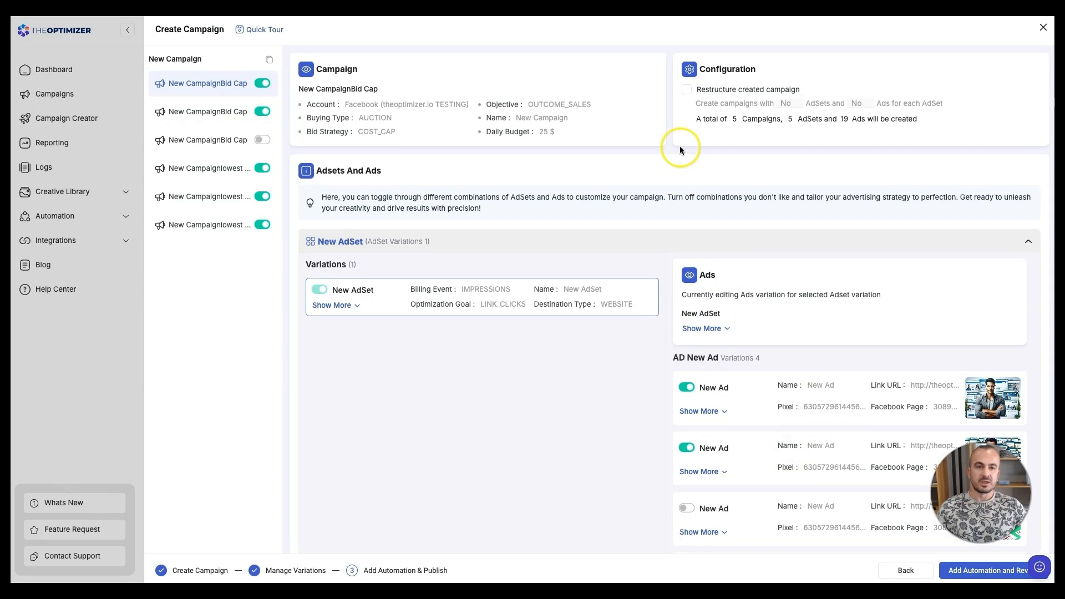
- Enable 'Restructure created campaign' and switch the third Bid Cap campaign back on
left_click(687, 90)
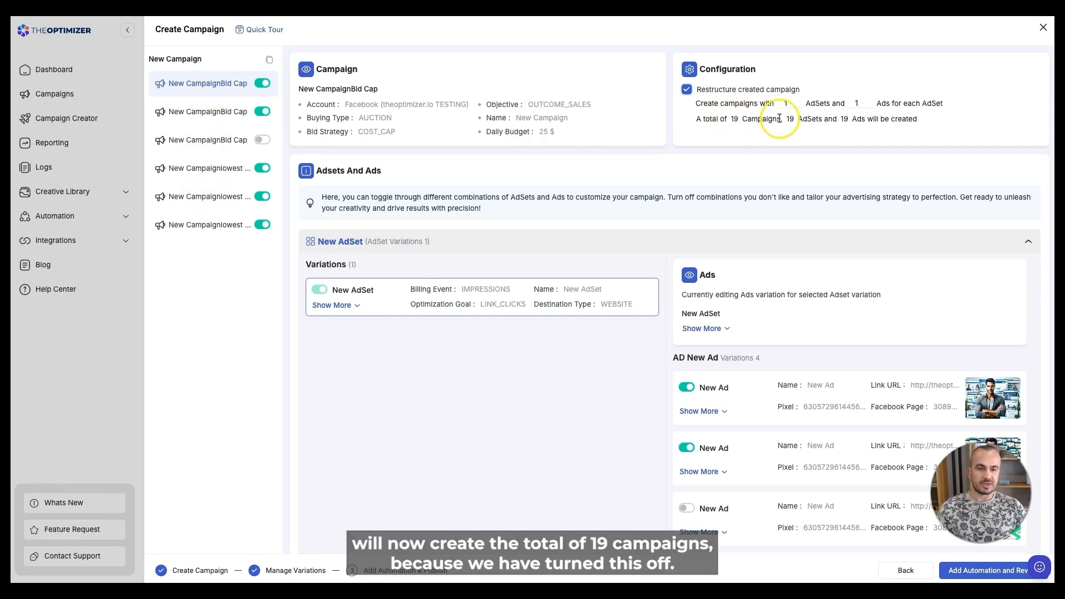
left_click(265, 141)
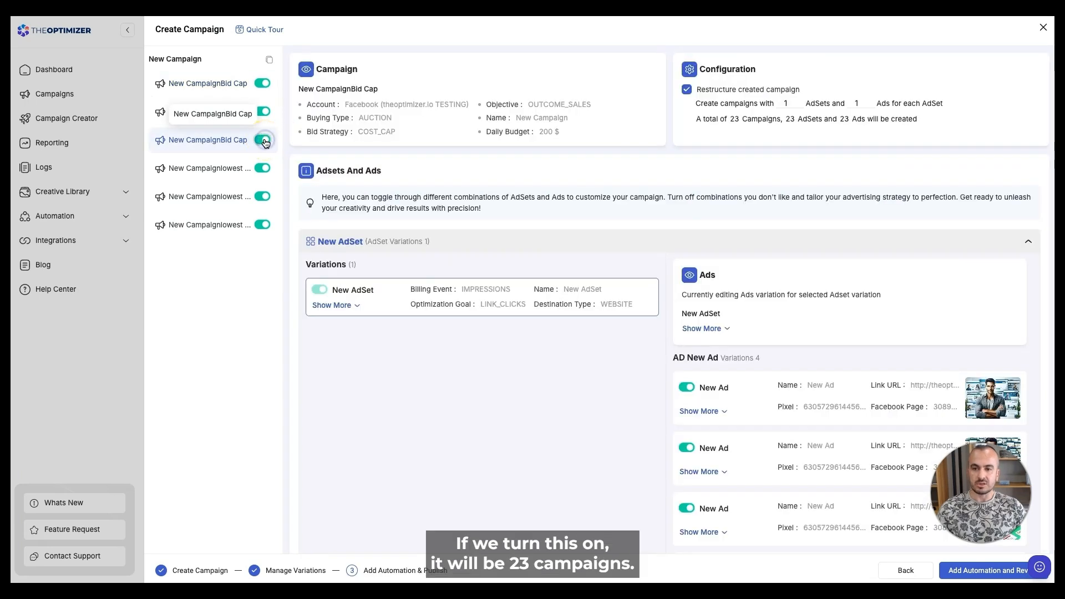
left_click(776, 129)
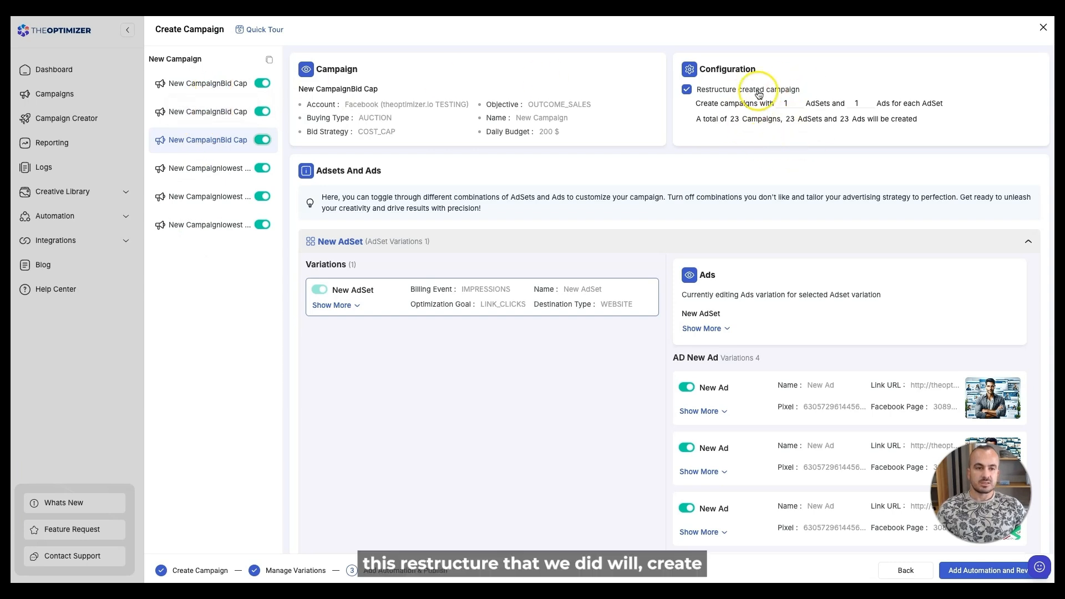
- Re-enable the first campaign's third ad, giving 24 campaigns, 24 ad sets and 24 ads
left_click(227, 86)
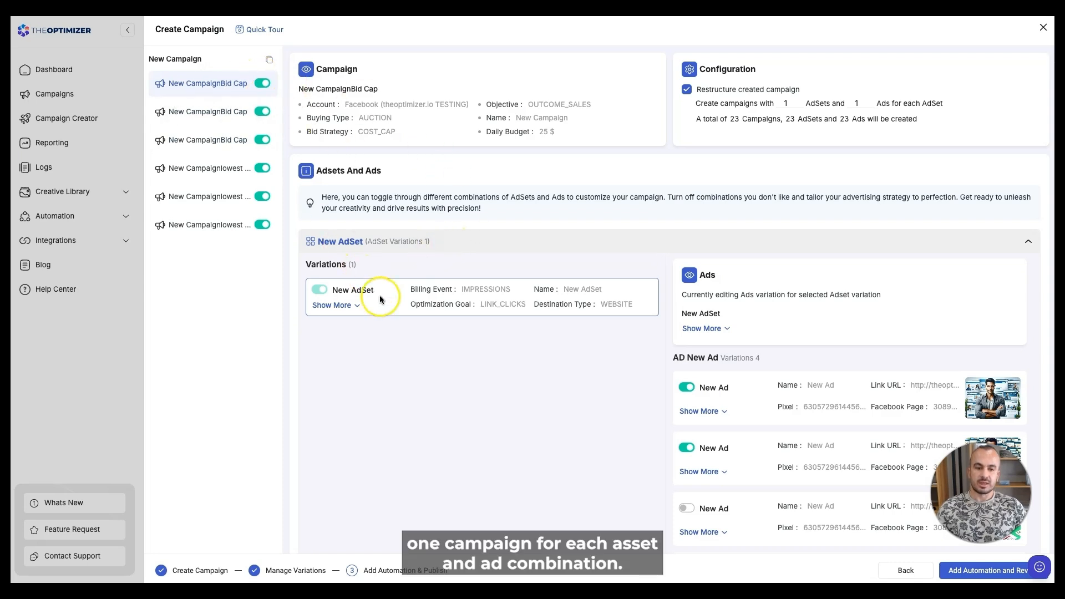
scroll(737, 403, "down", 1)
scroll(737, 404, "down", 2)
left_click(687, 433)
scroll(841, 337, "up", 2)
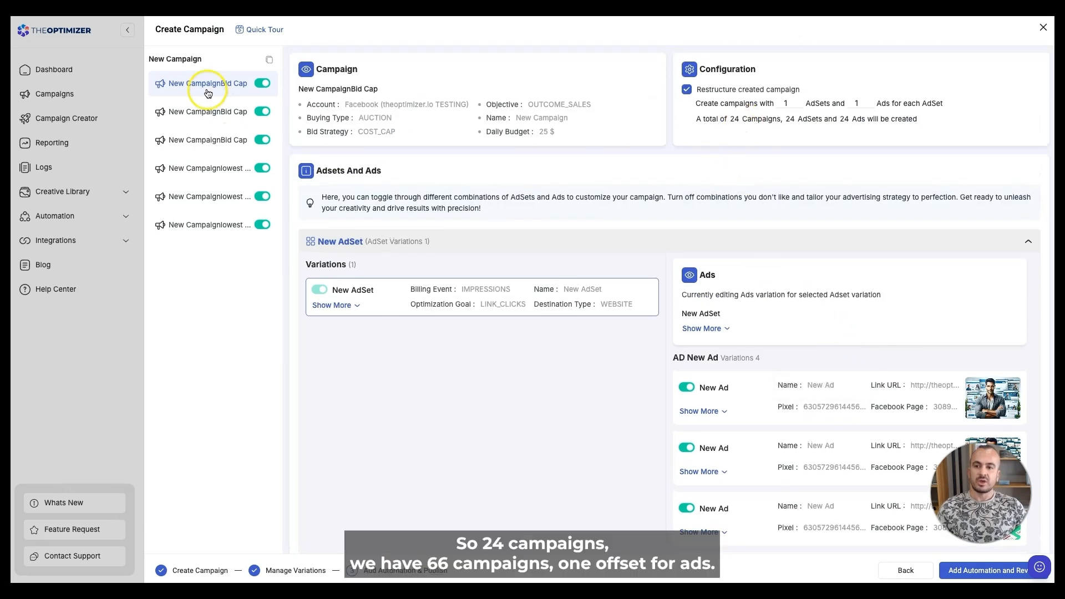
scroll(763, 385, "down", 1)
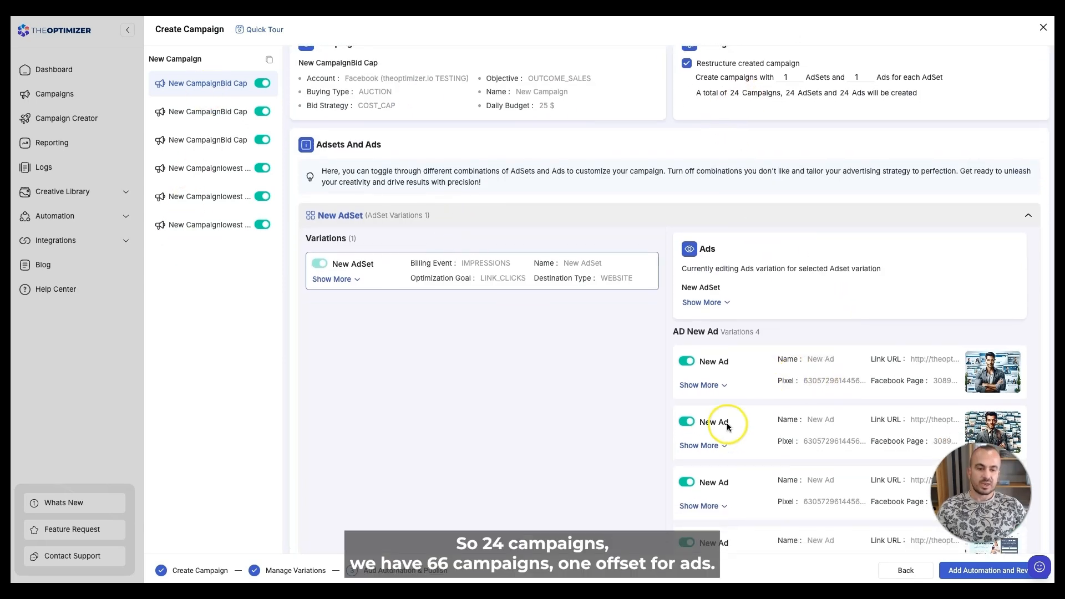
scroll(725, 423, "down", 2)
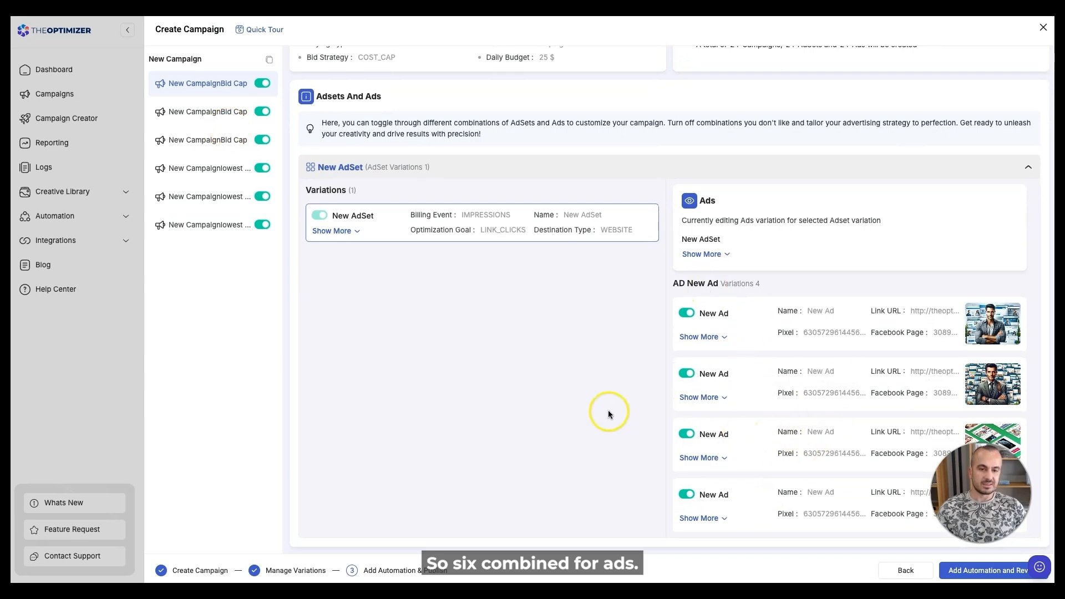
scroll(551, 393, "up", 2)
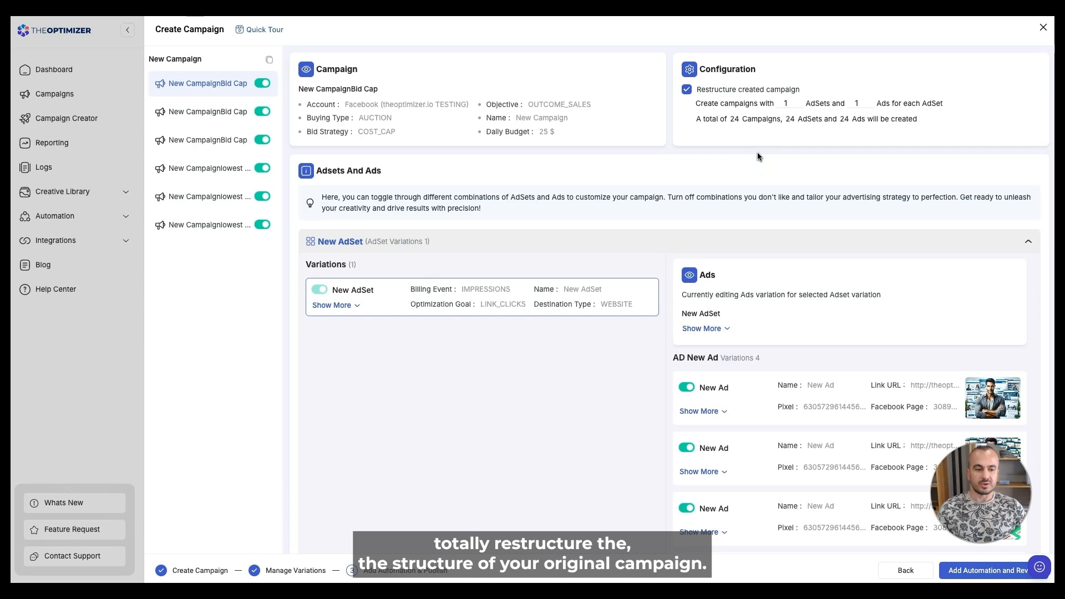
scroll(622, 222, "down", 2)
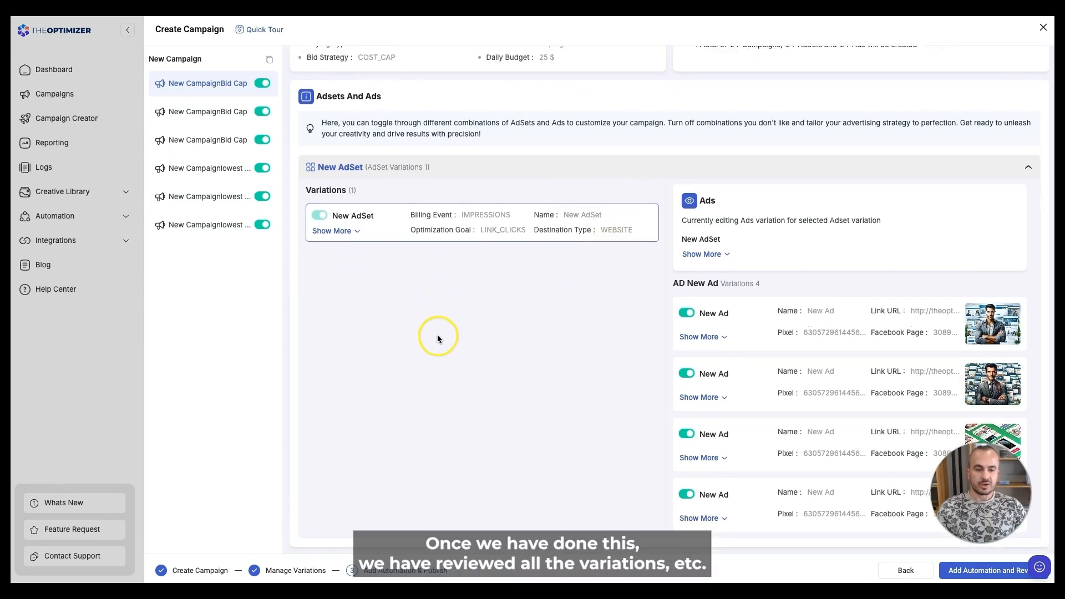
- Attach the four facebook-templates rules: pause low-ROAS, activate positive-ROAS, raise budget 20%, clone positive-ROAS
left_click(979, 572)
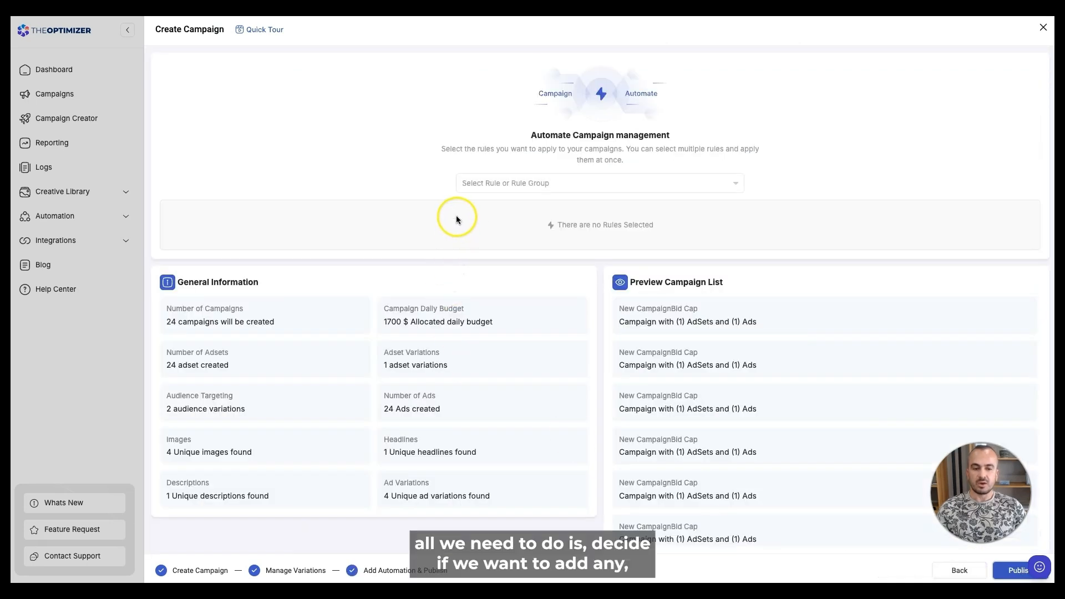
left_click(513, 189)
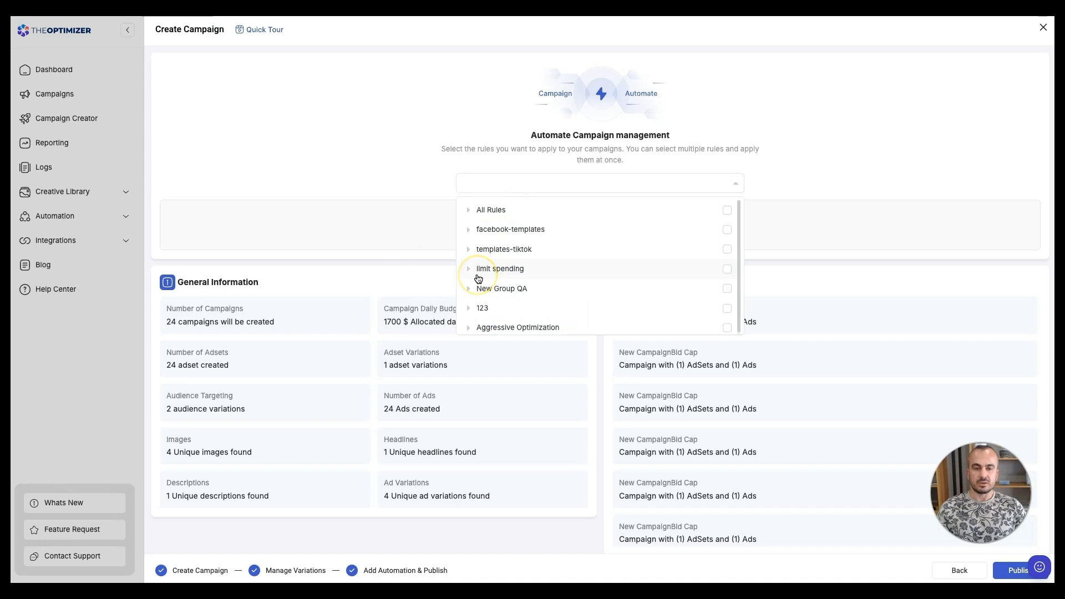
left_click(470, 231)
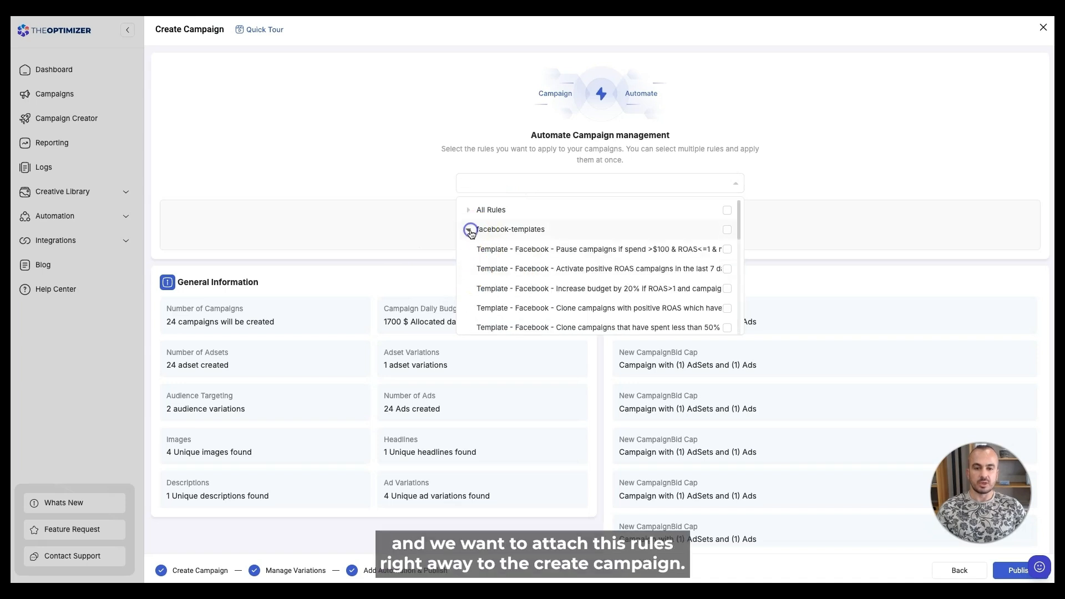
left_click(530, 249)
left_click(528, 268)
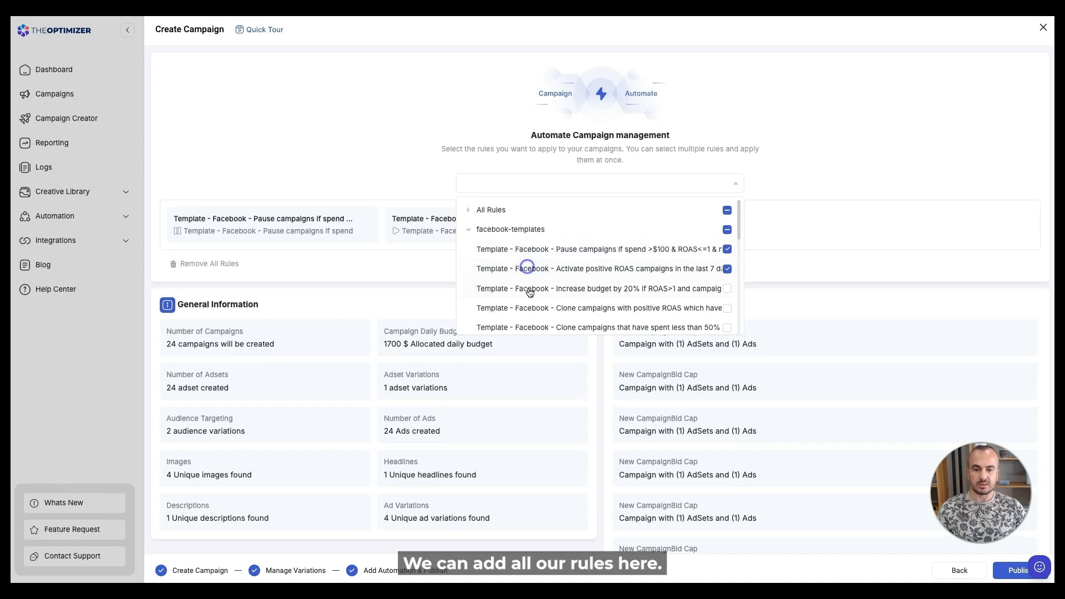
left_click(528, 288)
left_click(526, 307)
left_click(376, 142)
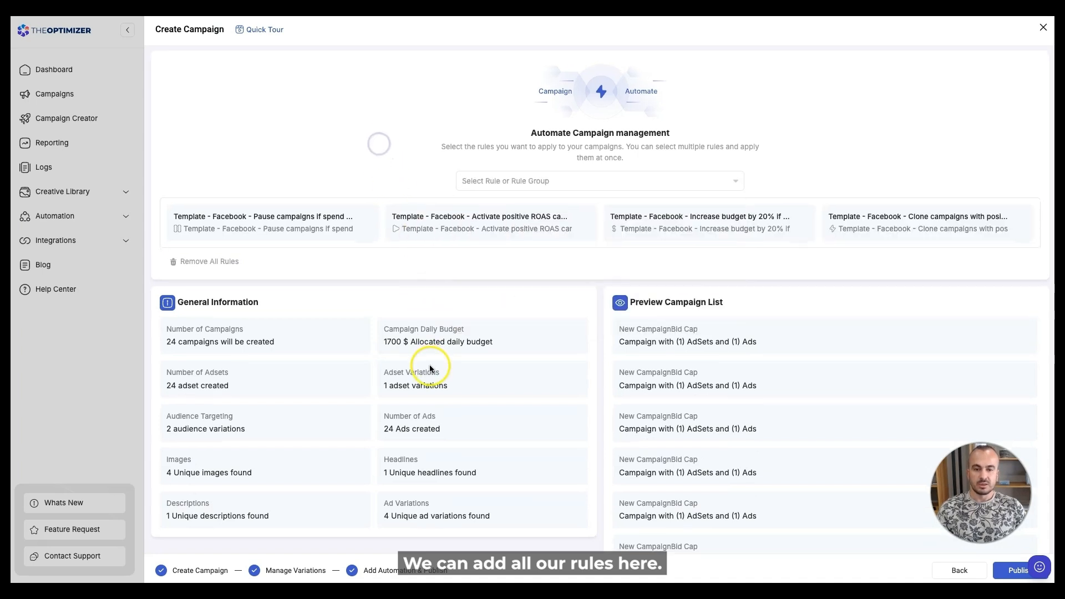
scroll(429, 365, "down", 1)
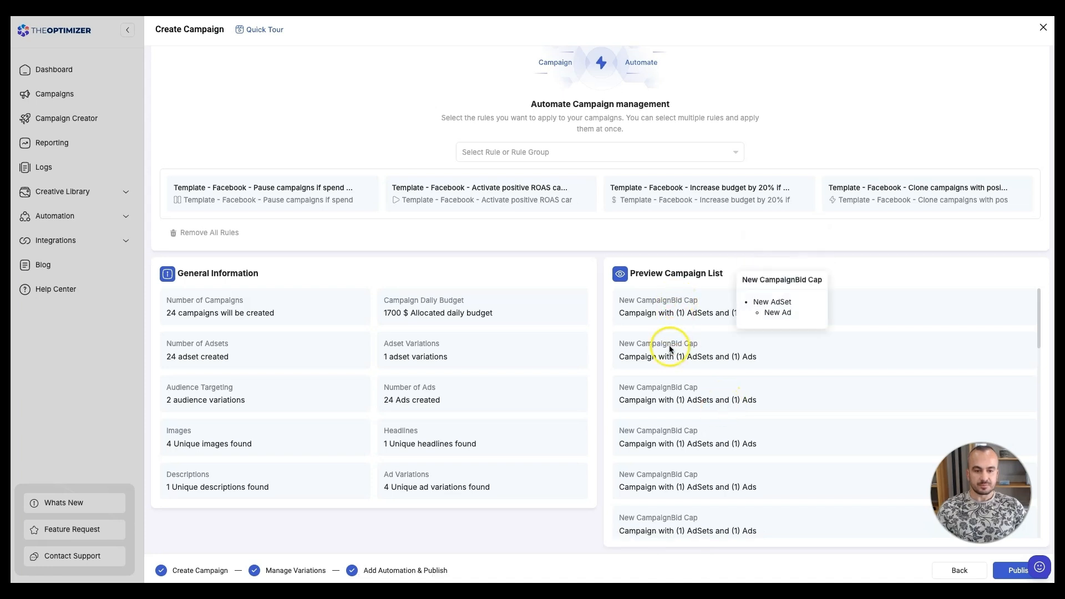
mouse_move(681, 307)
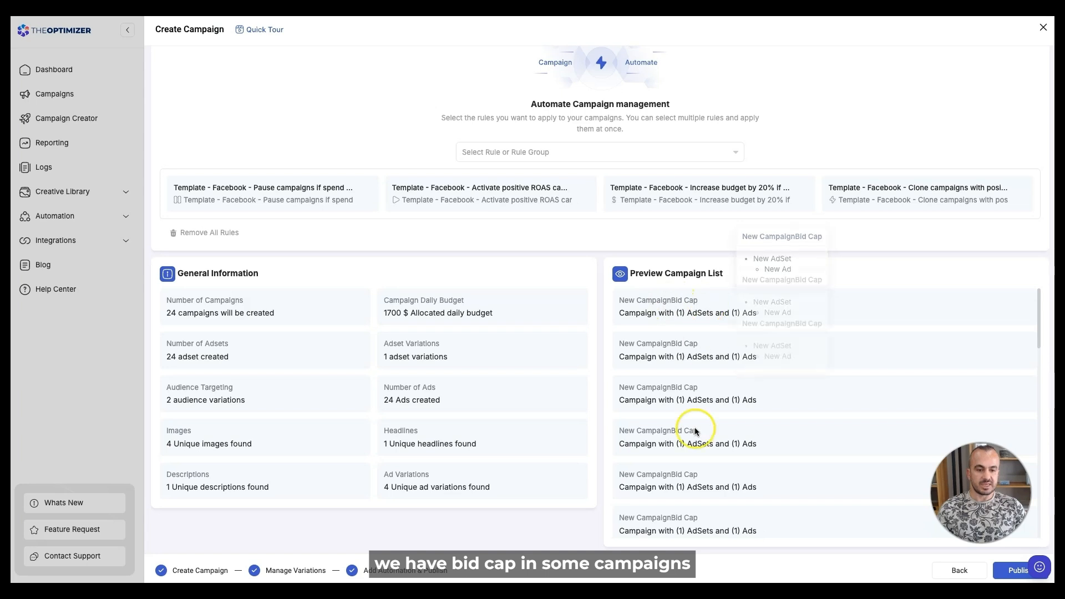
scroll(684, 458, "down", 3)
scroll(685, 458, "down", 5)
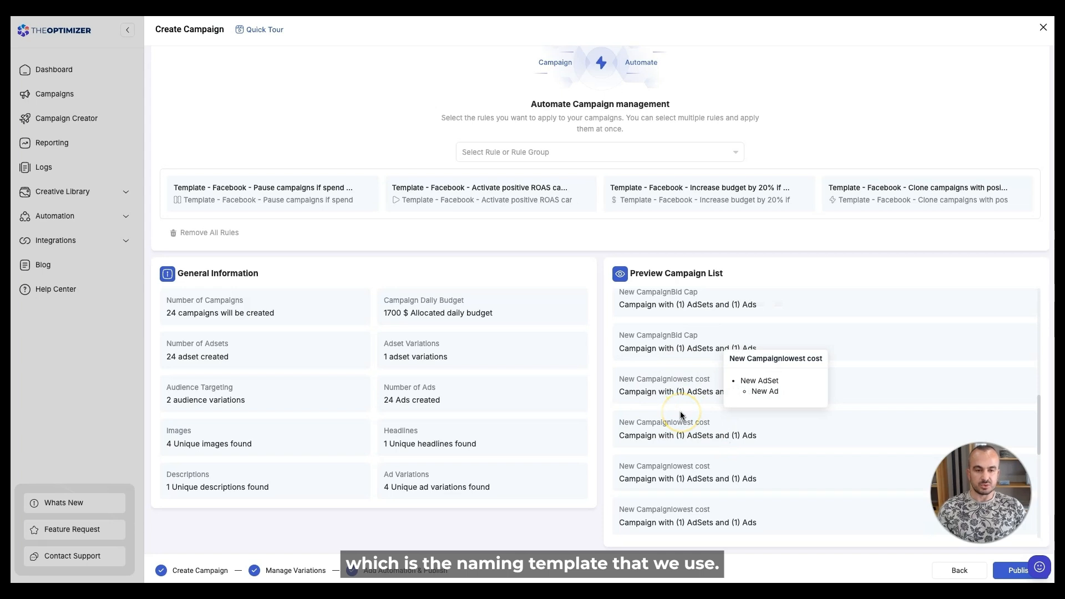
scroll(682, 413, "up", 8)
left_click(691, 393)
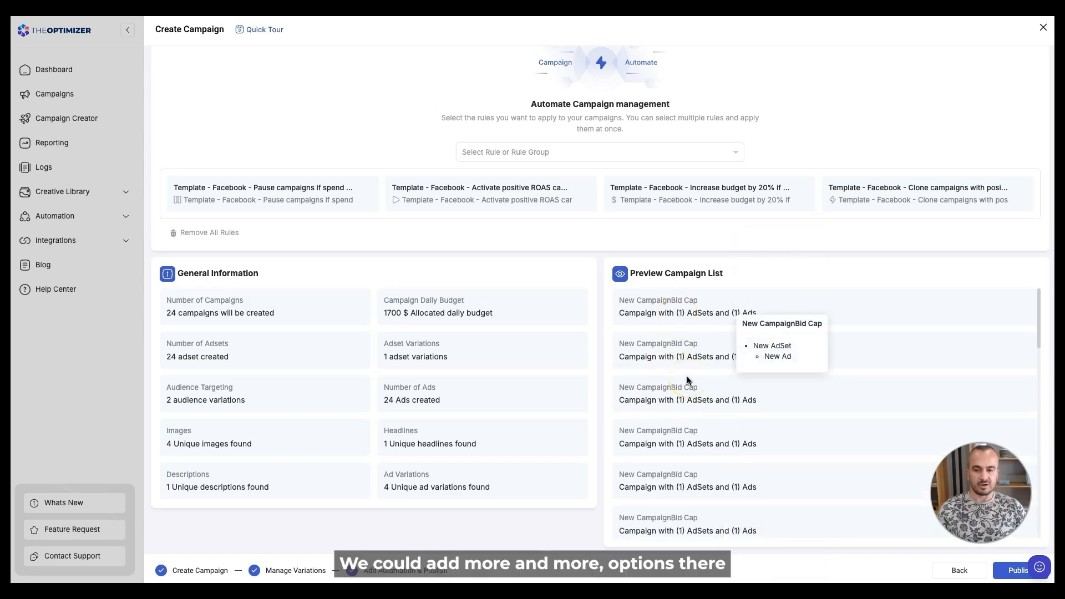
left_click(667, 498)
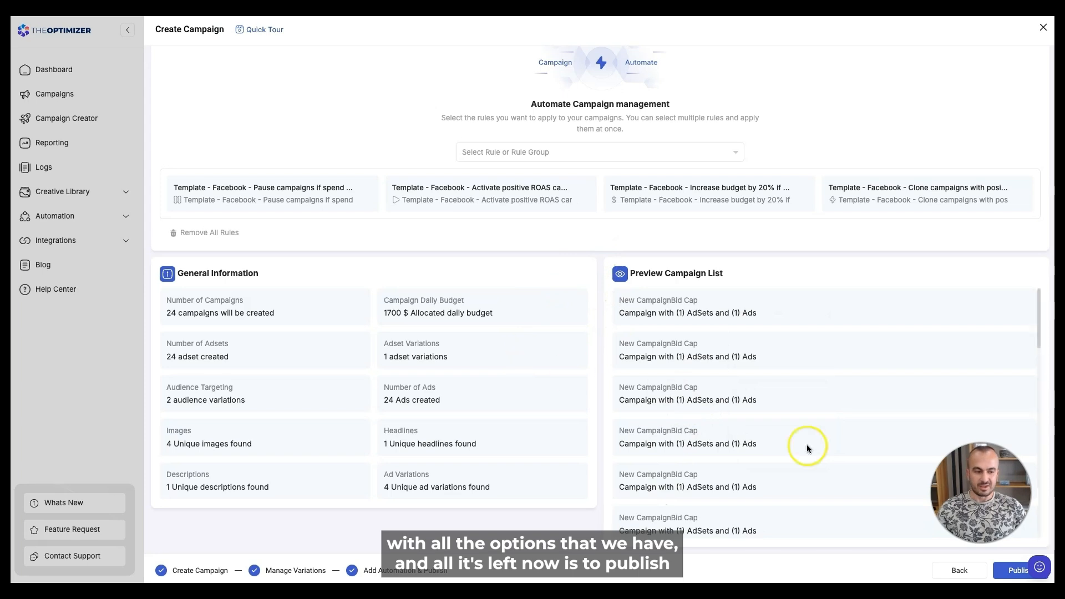
- Publish with 'save your settings as a template' ticked and the template named 'my template'
left_click(1008, 571)
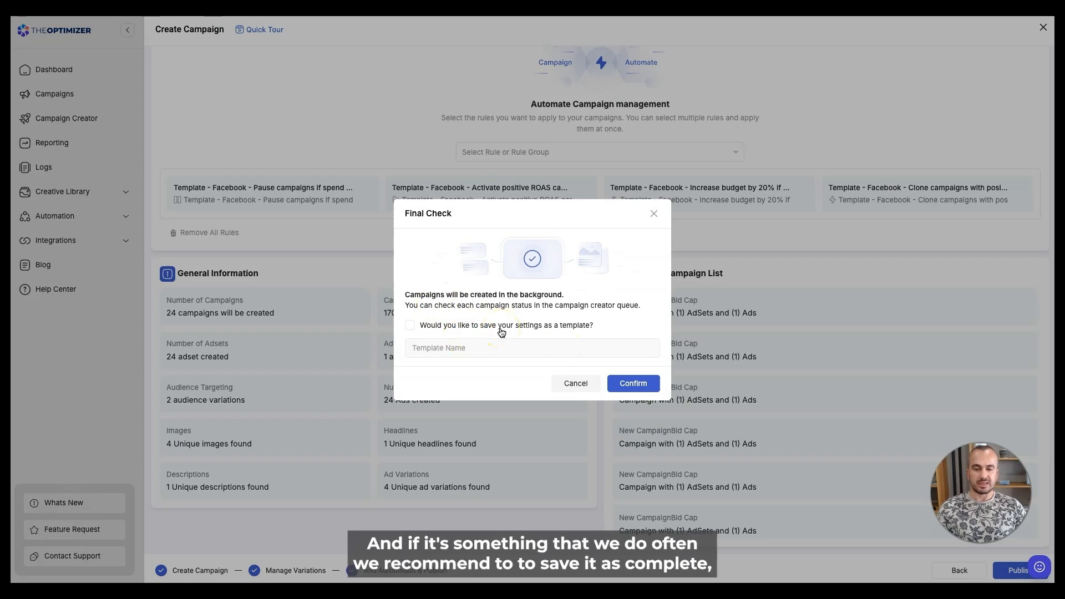
left_click(429, 325)
left_click(453, 352)
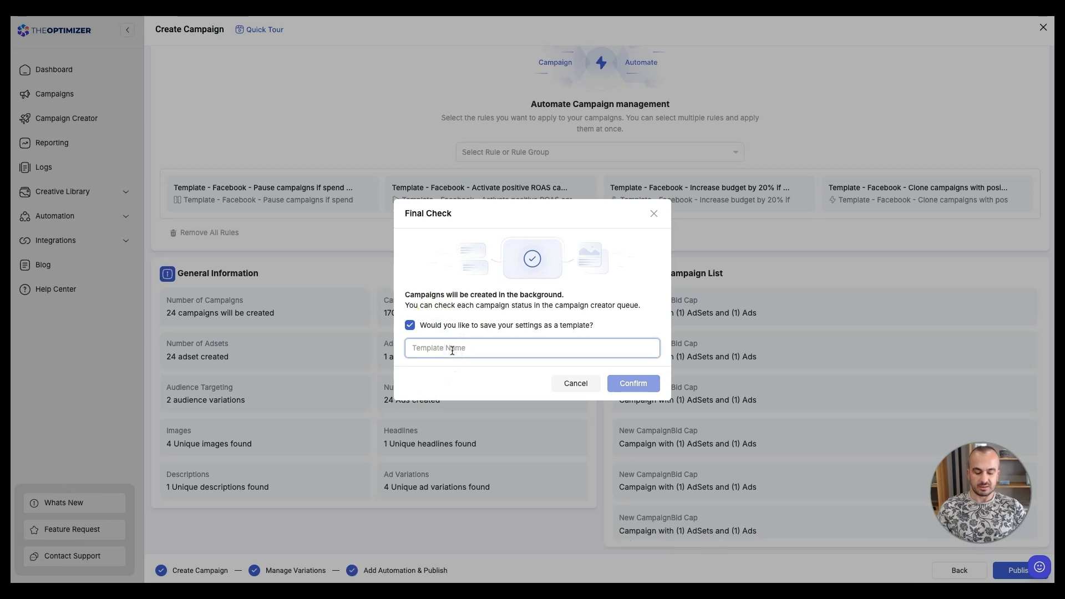
type("my template")
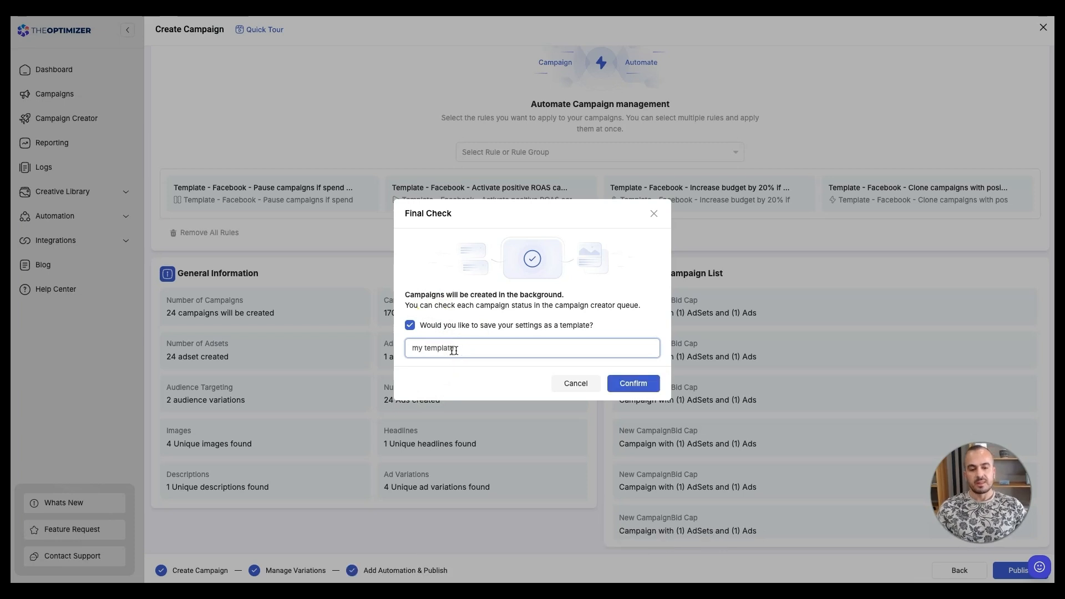
left_click(631, 383)
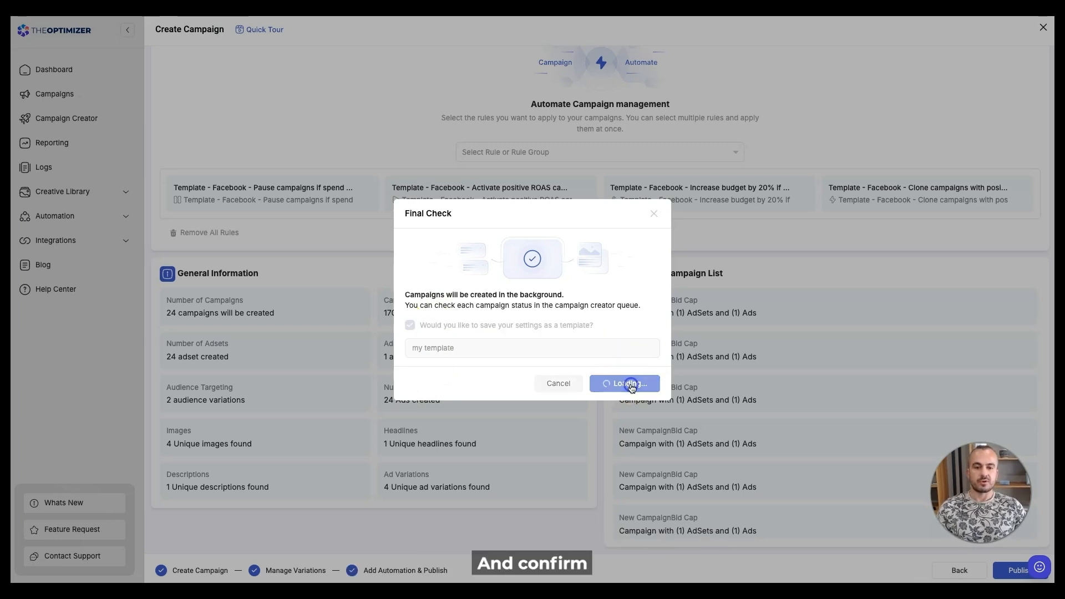